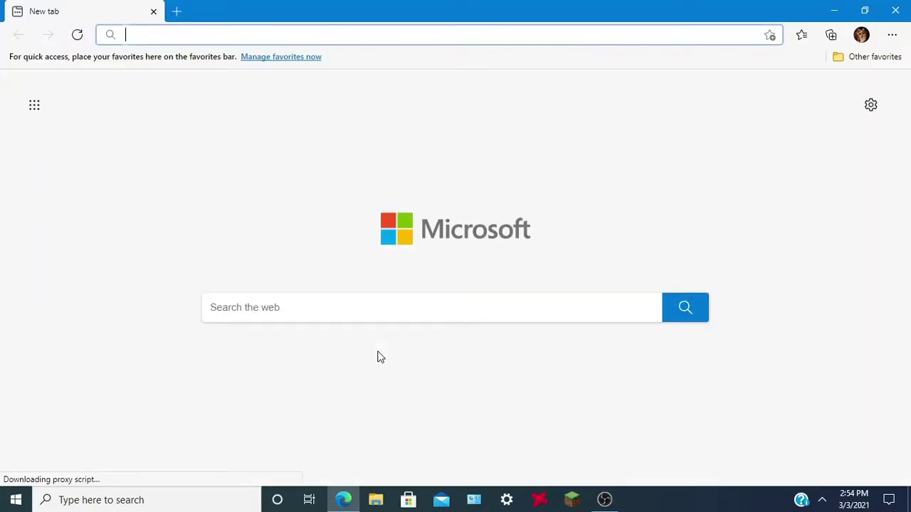
Step: Search 'immersive railroading mod' and open the Immersive Railroading CurseForge page
text(immersive rail)
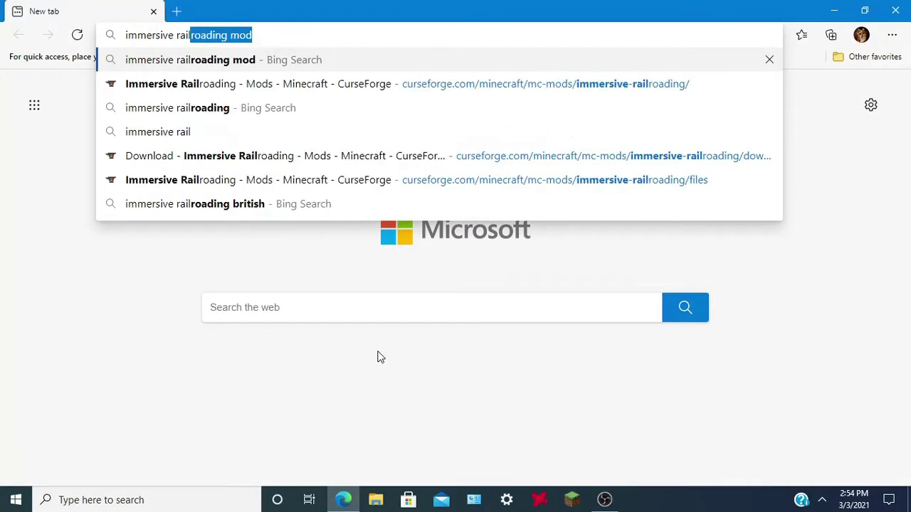
text(road)
key(BackSpace)
key(BackSpace)
key(BackSpace)
key(BackSpace)
text(roading mod)
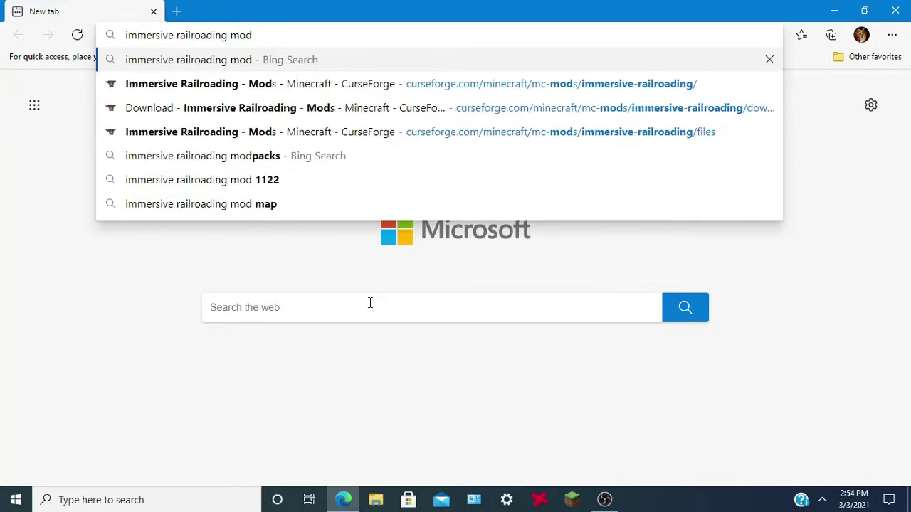
click(325, 91)
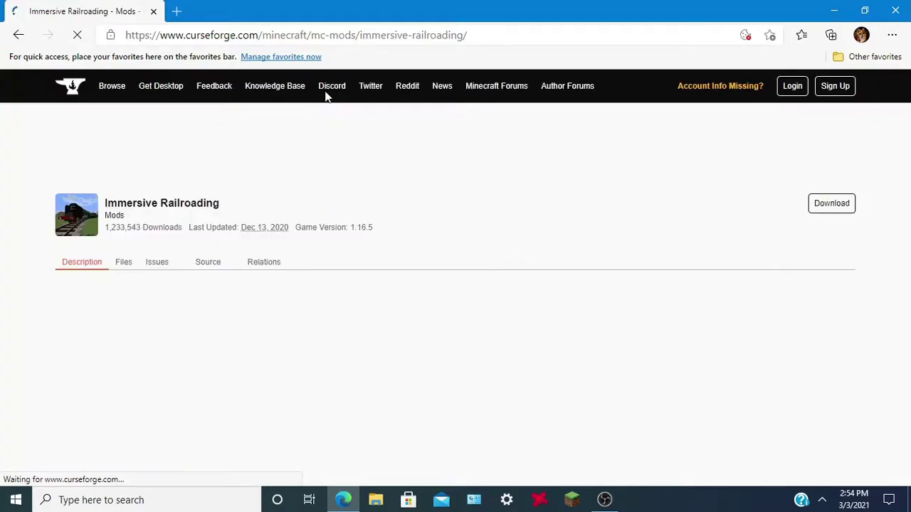
Step: Open the required mods Universal Mod Core and Track API in new tabs
scroll(153, 235, down, 2)
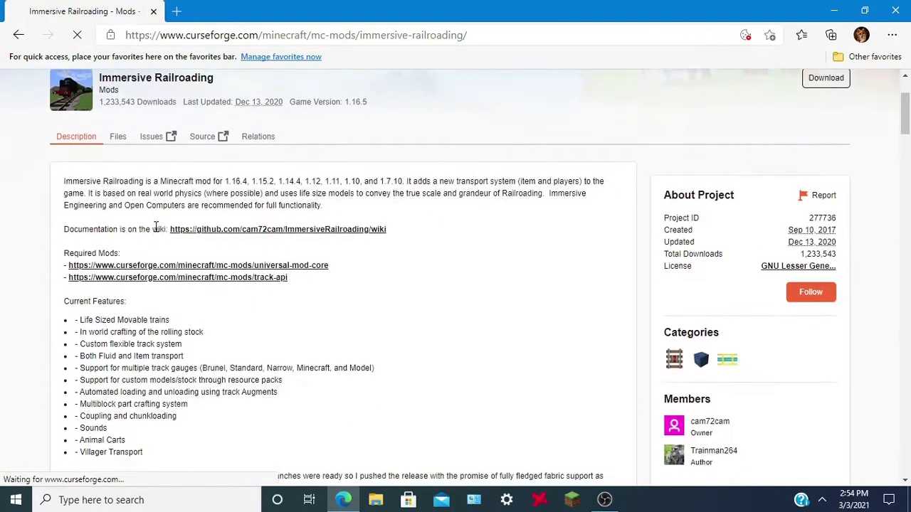
right_click(145, 264)
key(Escape)
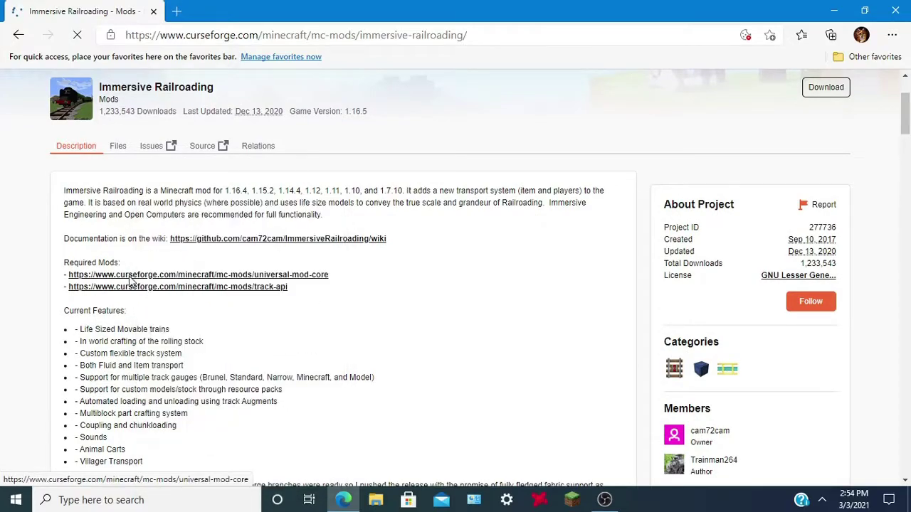
right_click(143, 273)
right_click(99, 388)
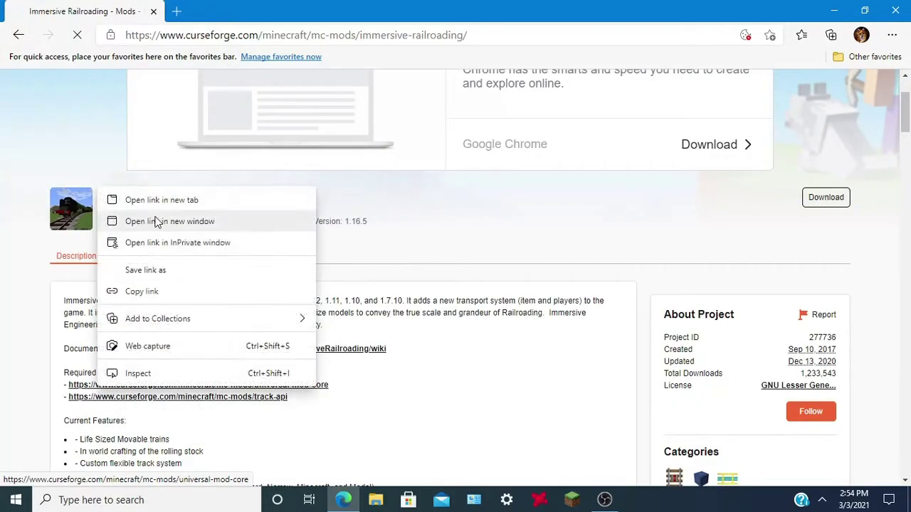
click(171, 200)
right_click(122, 397)
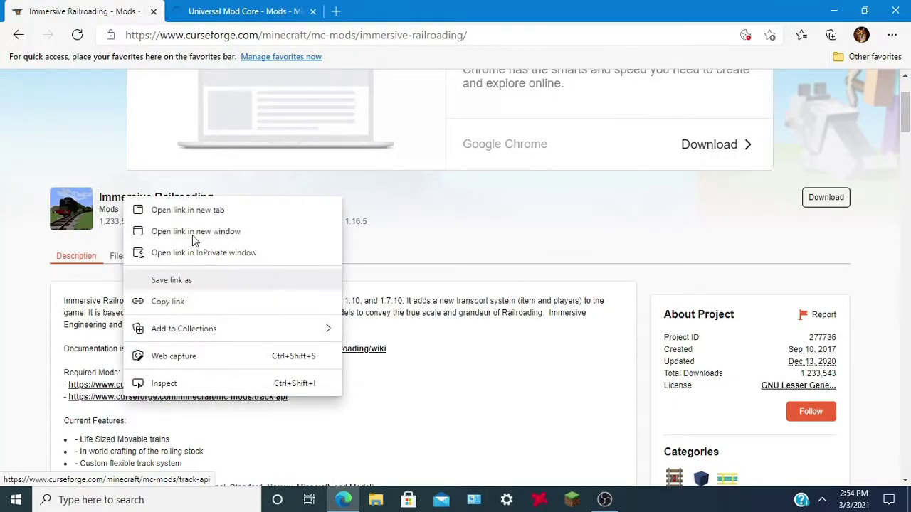
click(186, 210)
Step: Download UniversalModCore-1.16.4-forge-1.0.0-fixed.jar from the Universal Mod Core Files list
click(242, 11)
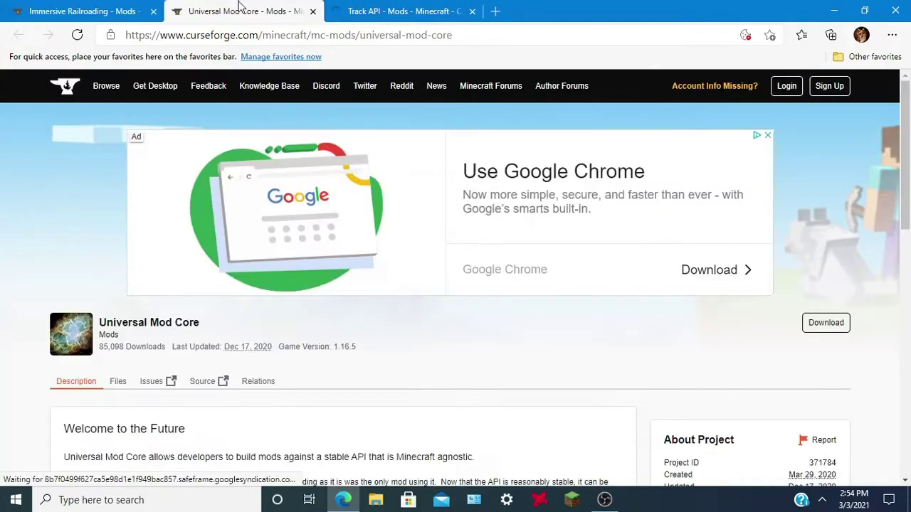
click(393, 9)
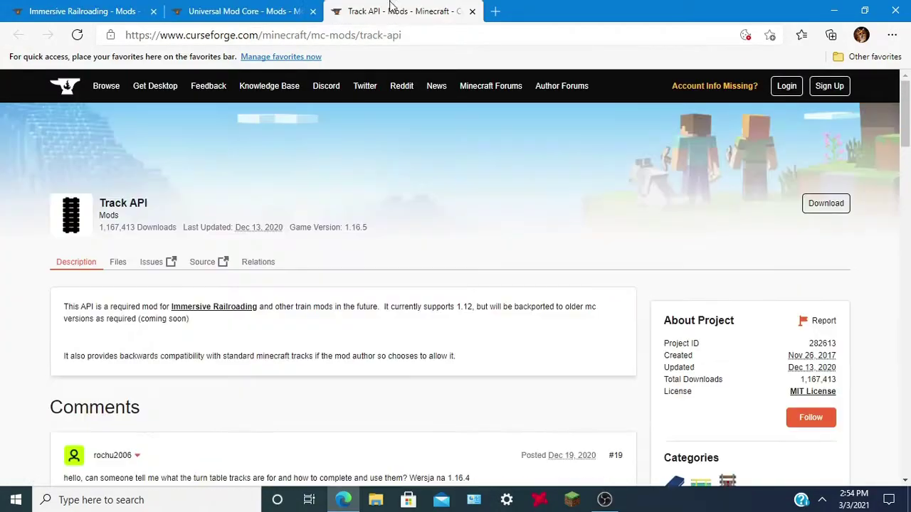
click(268, 9)
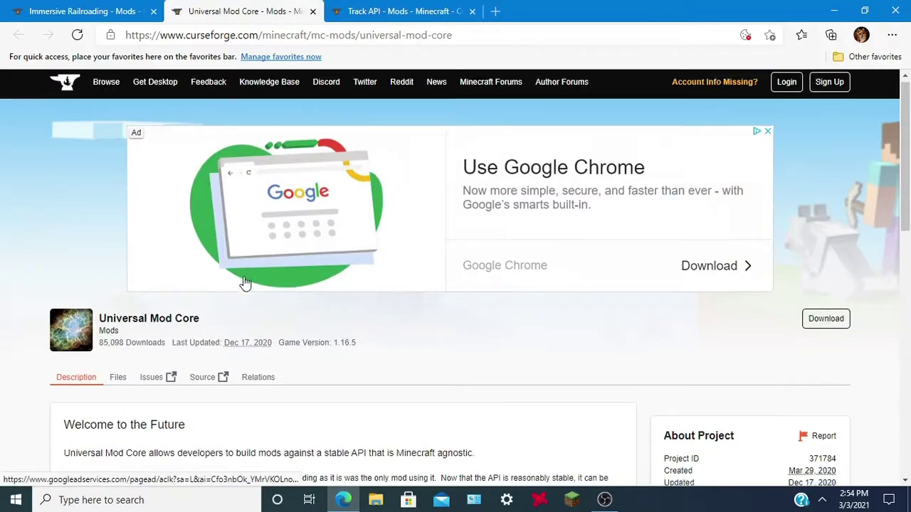
scroll(213, 278, down, 2)
click(115, 257)
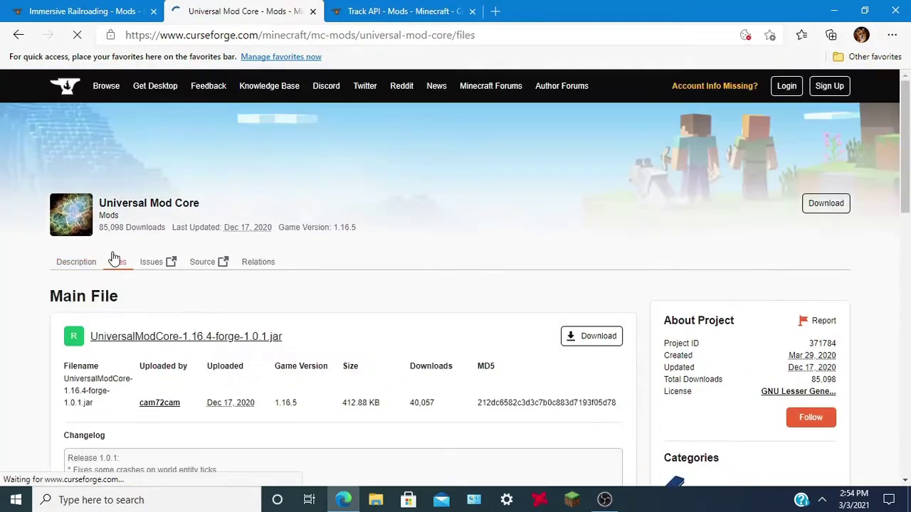
scroll(303, 344, down, 3)
scroll(303, 344, down, 2)
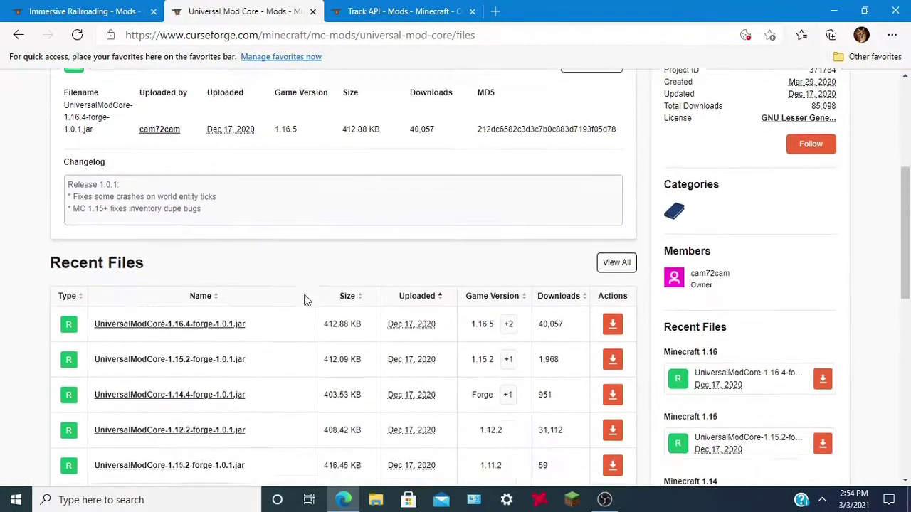
scroll(305, 293, down, 1)
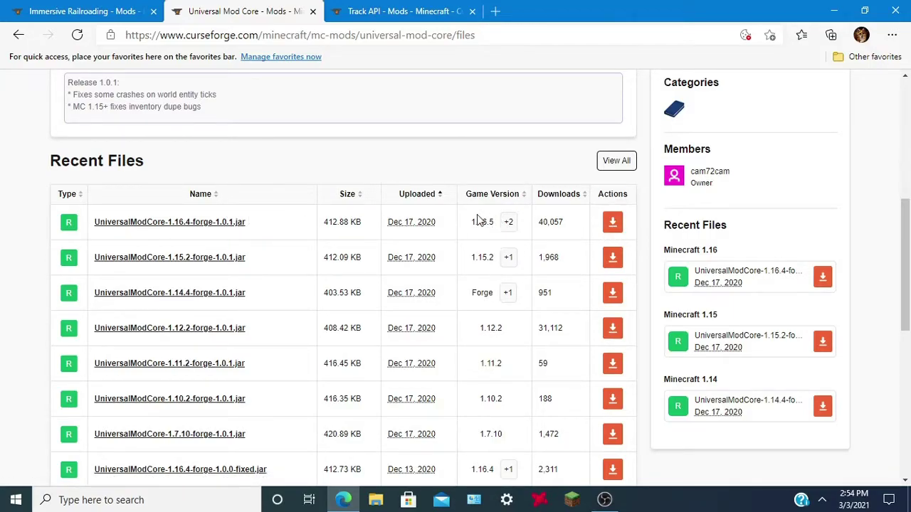
scroll(480, 219, up, 4)
scroll(482, 216, down, 7)
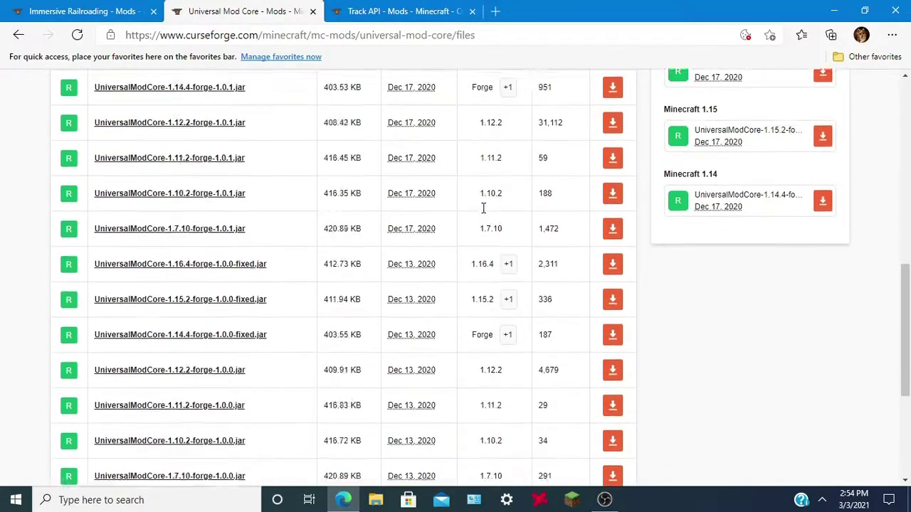
scroll(482, 209, down, 1)
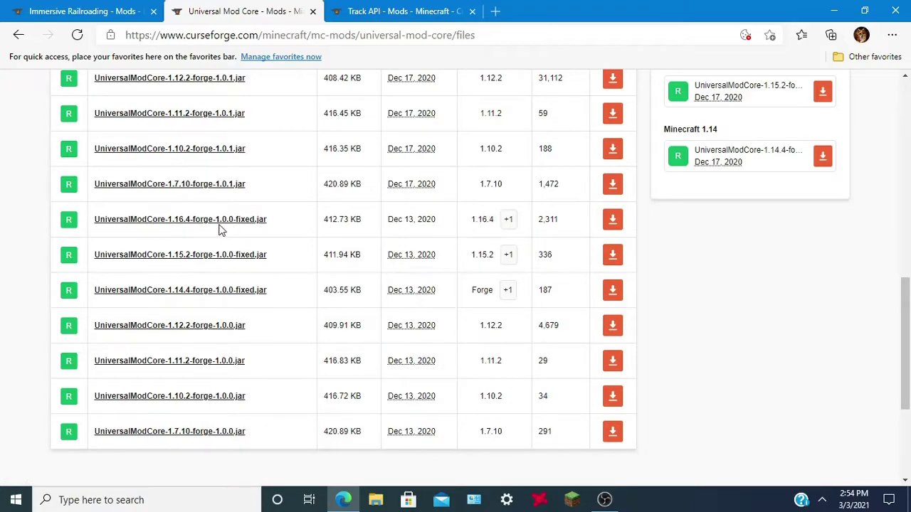
click(612, 221)
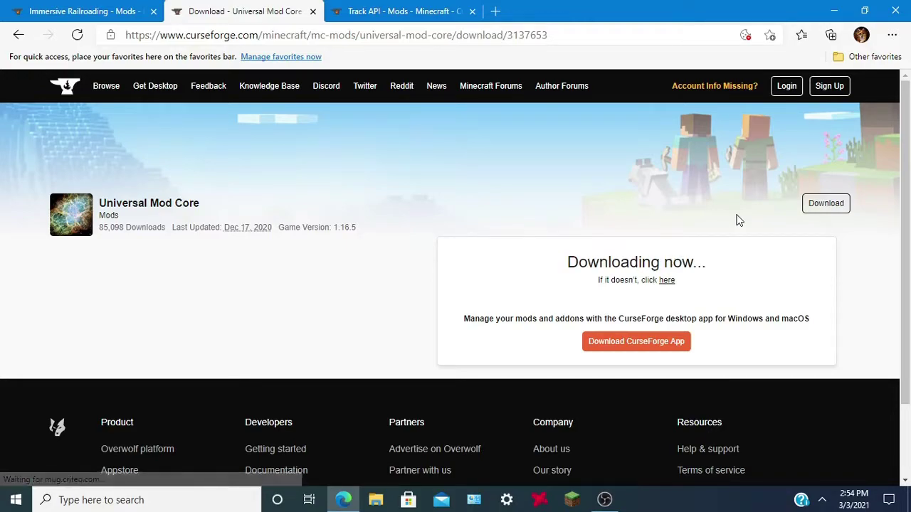
Step: Keep the blocked Universal Mod Core download and open the Track API Files list
click(386, 8)
click(208, 468)
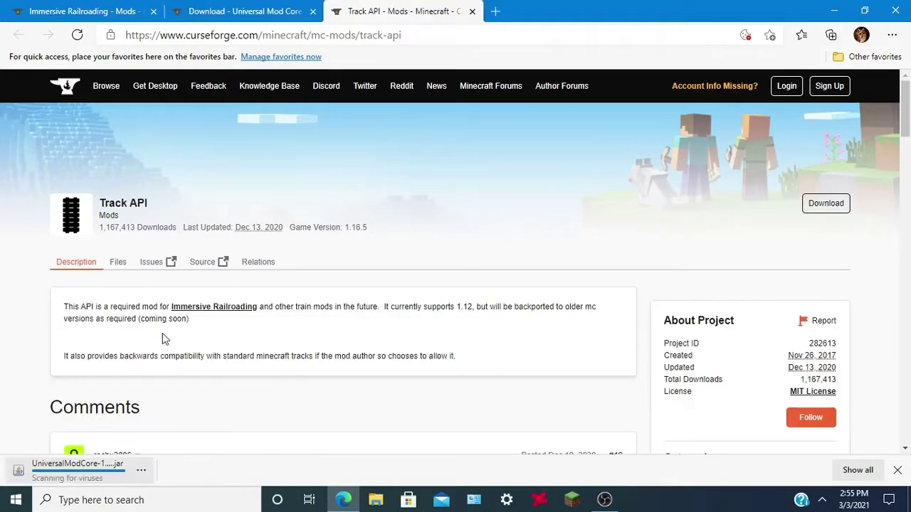
click(120, 264)
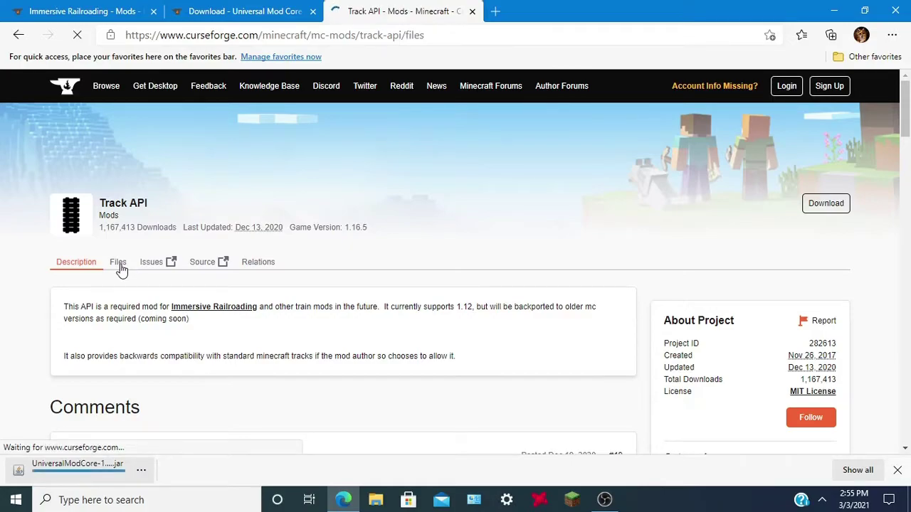
scroll(543, 323, down, 2)
scroll(331, 313, down, 2)
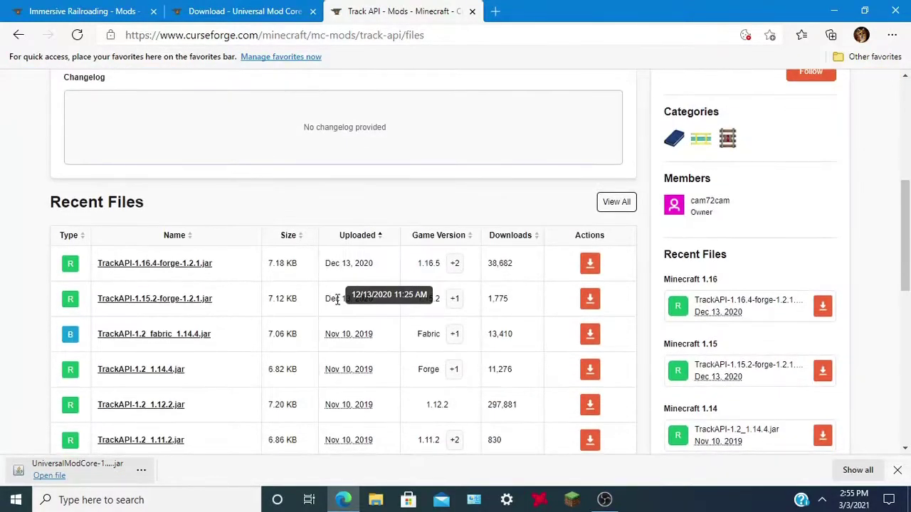
scroll(308, 192, up, 2)
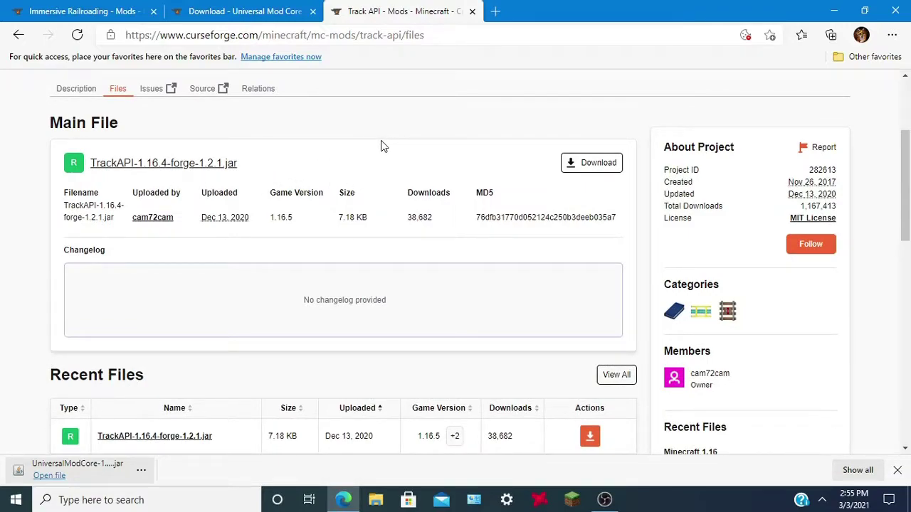
Step: Download TrackAPI-1.16.4-forge-1.2.1.jar and keep it past Edge's blocked-download warning
drag(270, 223, 313, 226)
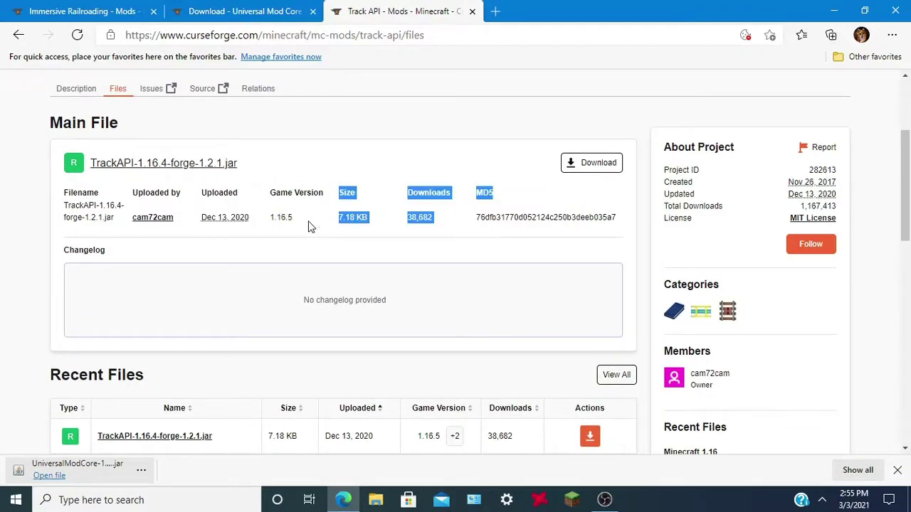
click(308, 226)
scroll(291, 213, down, 3)
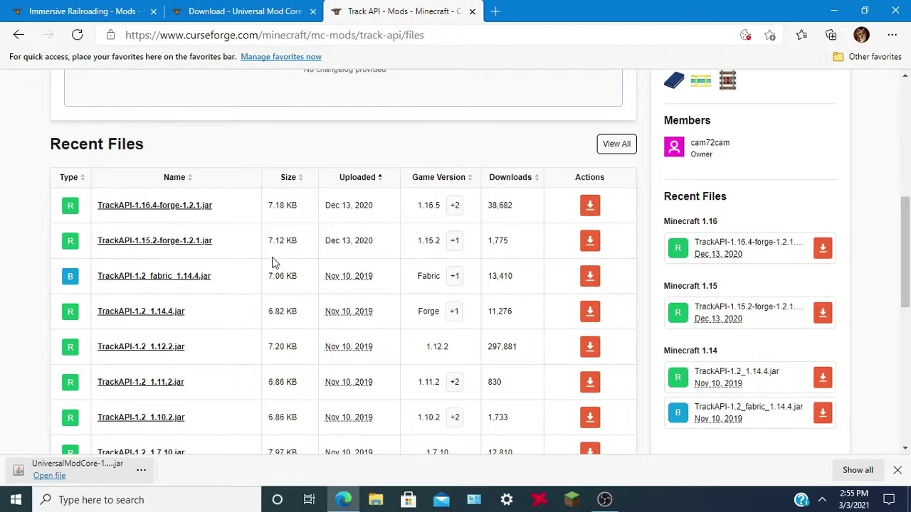
scroll(399, 235, down, 4)
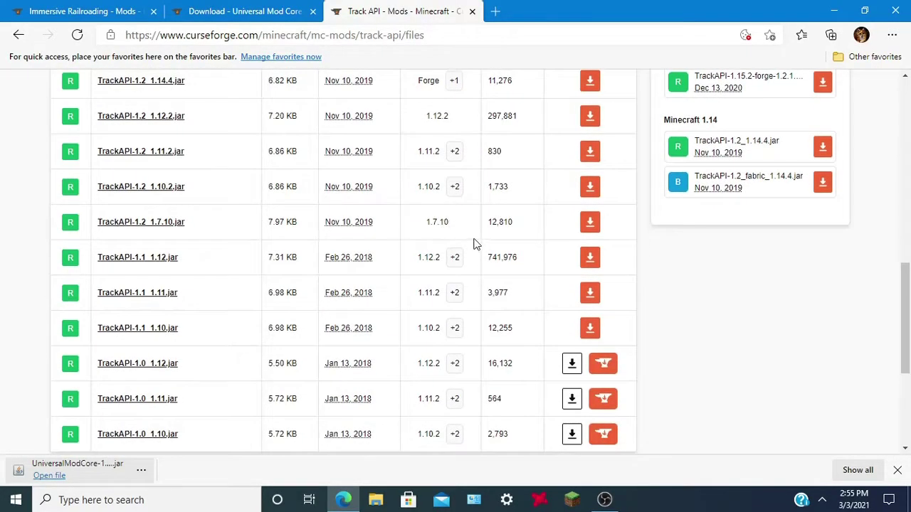
scroll(384, 220, up, 2)
scroll(209, 151, up, 2)
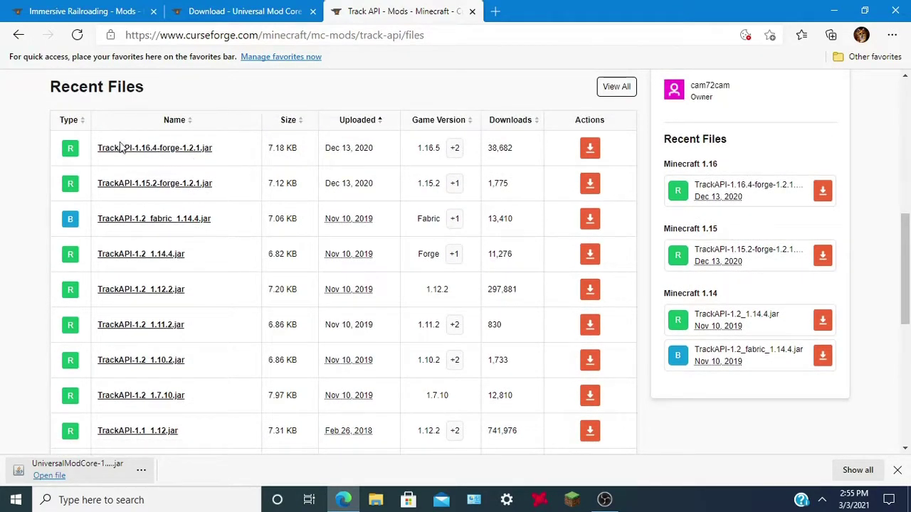
scroll(209, 264, down, 5)
scroll(217, 248, up, 5)
click(589, 148)
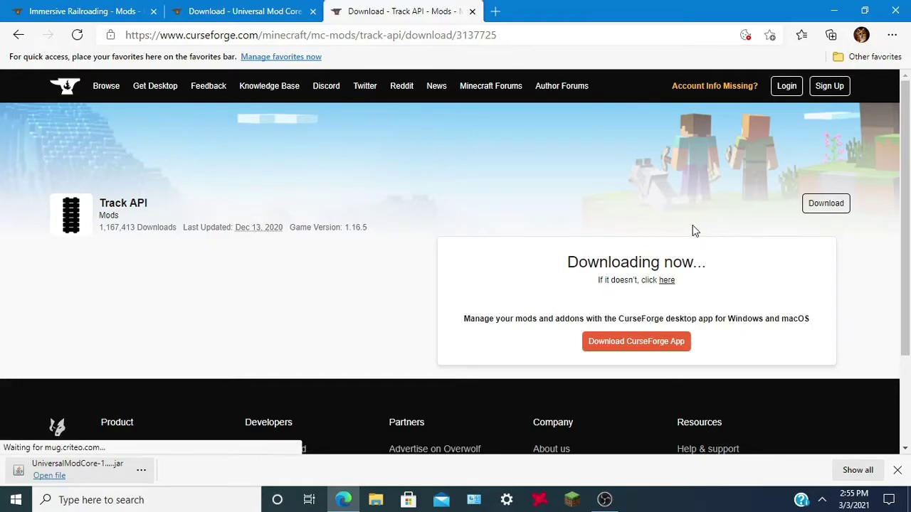
click(215, 470)
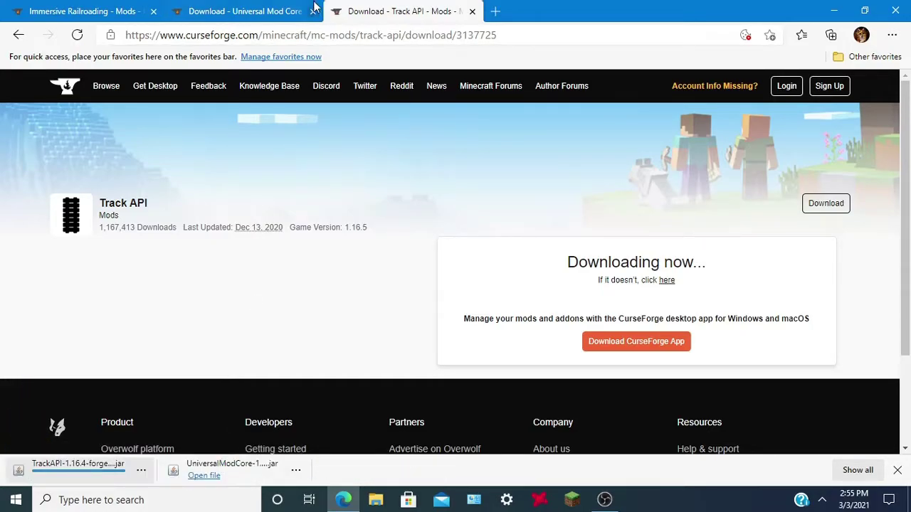
Step: Close the download tabs, download ImmersiveRailroading-1.16.4-forge-1.8.0.1.jar, and open a blank tab
click(313, 12)
click(313, 12)
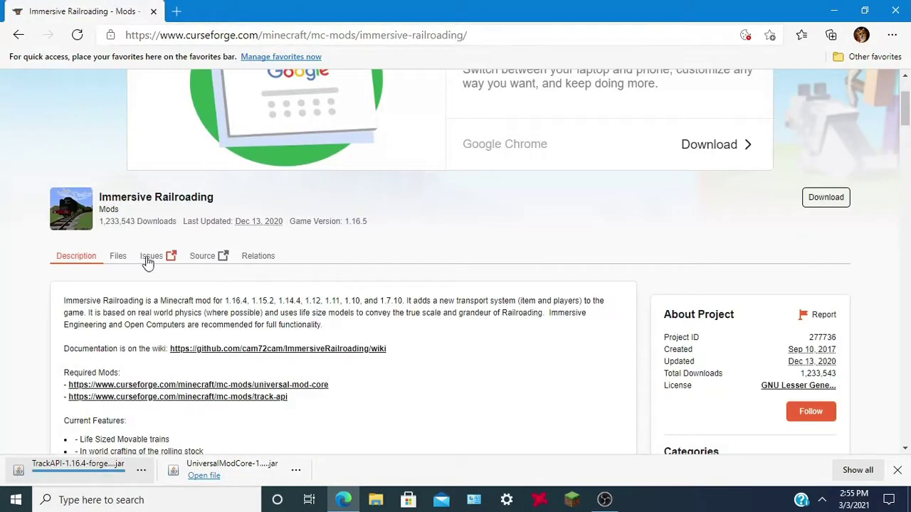
click(116, 260)
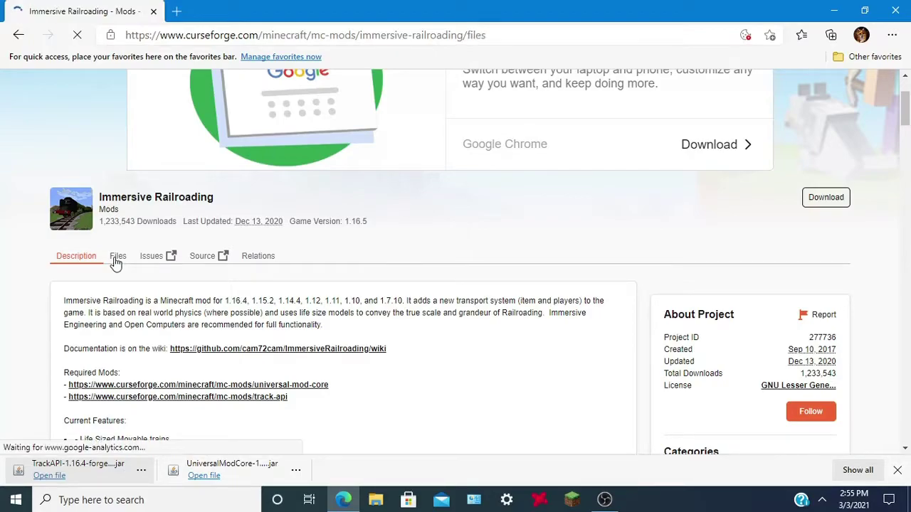
scroll(319, 248, down, 4)
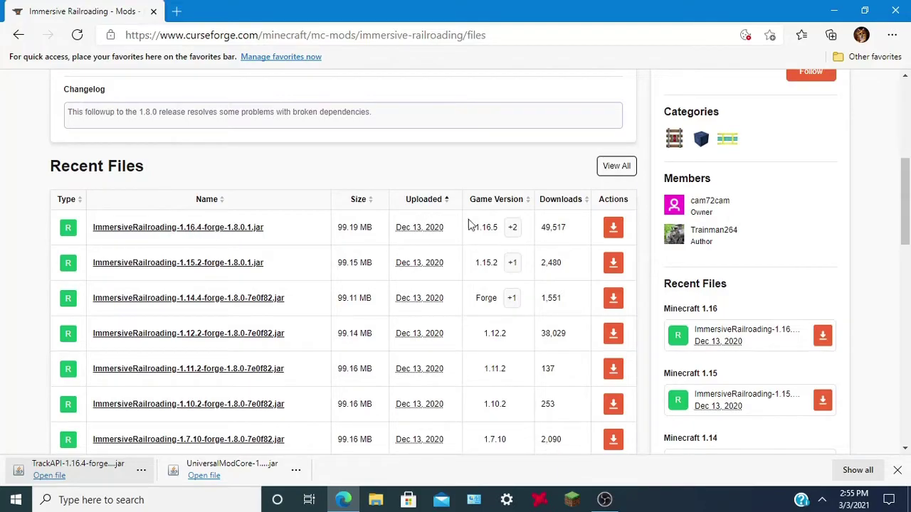
click(174, 233)
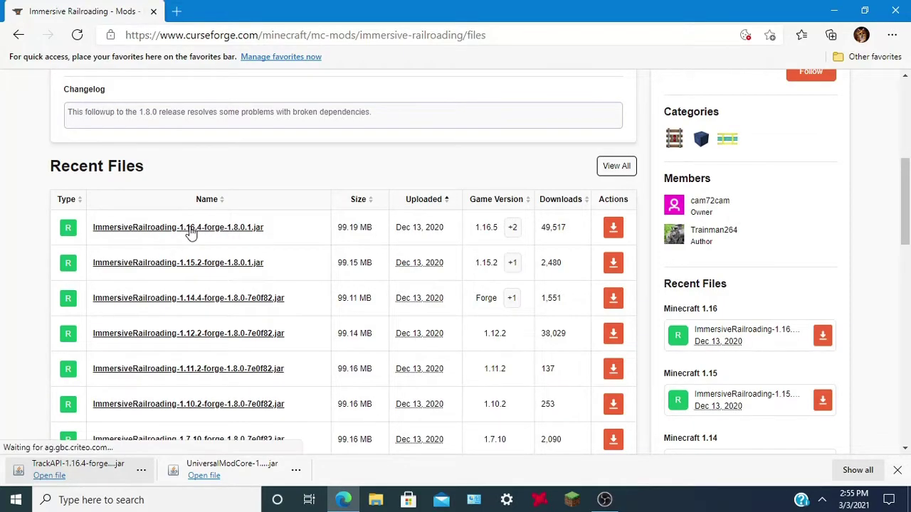
click(614, 228)
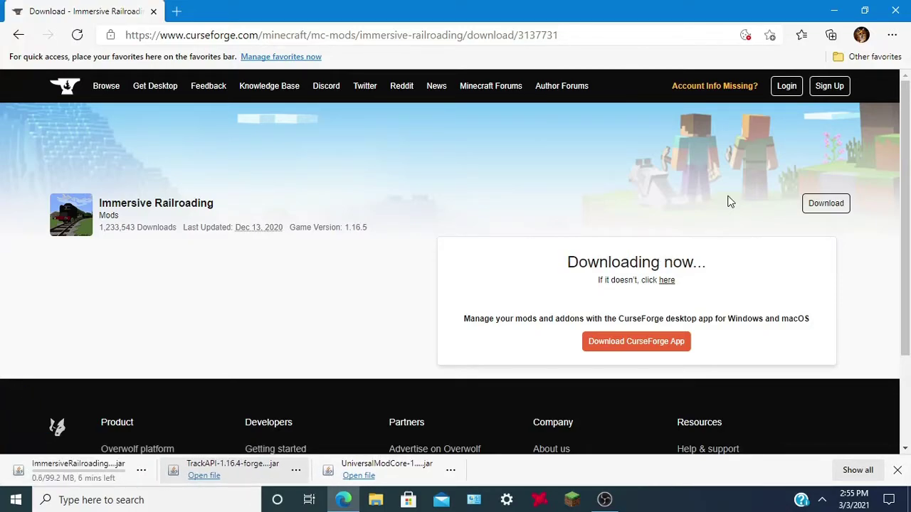
click(176, 11)
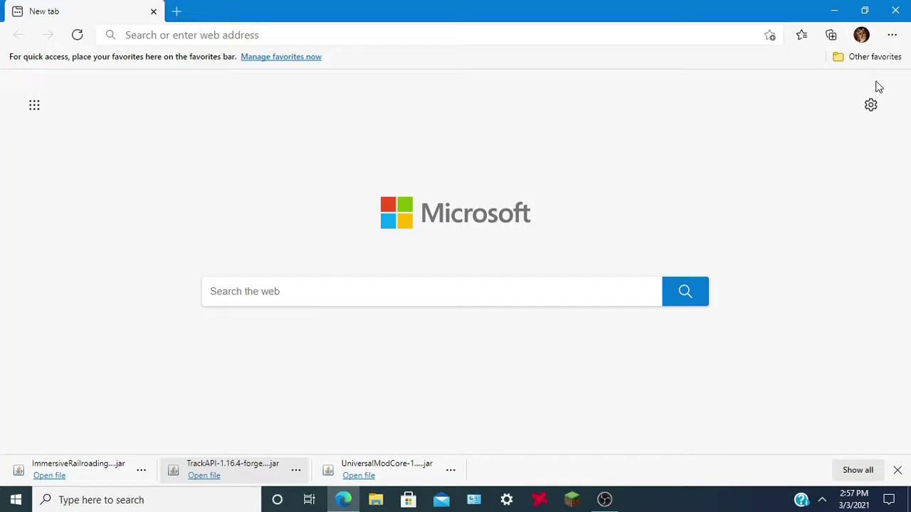
Step: Close Edge and move the three mod jars from Downloads onto the desktop
click(895, 11)
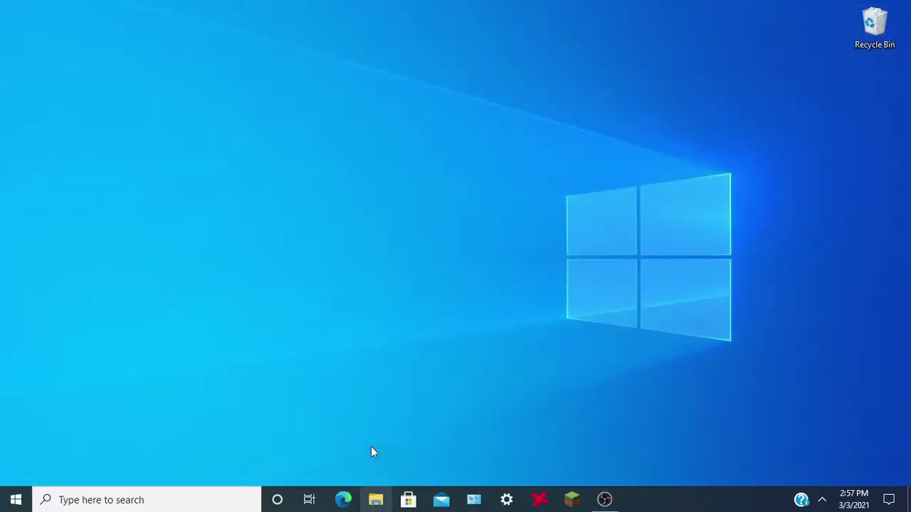
key(super+e)
double_click(437, 183)
drag(334, 310, 28, 50)
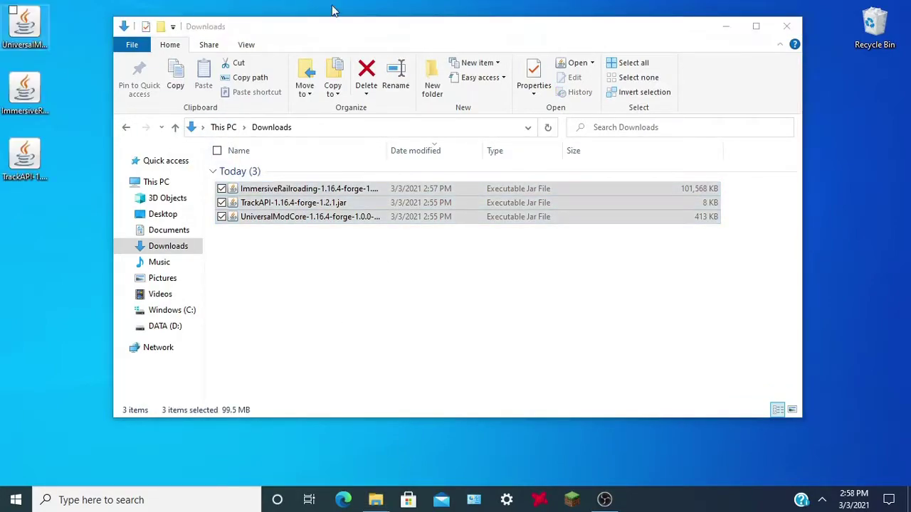
click(787, 27)
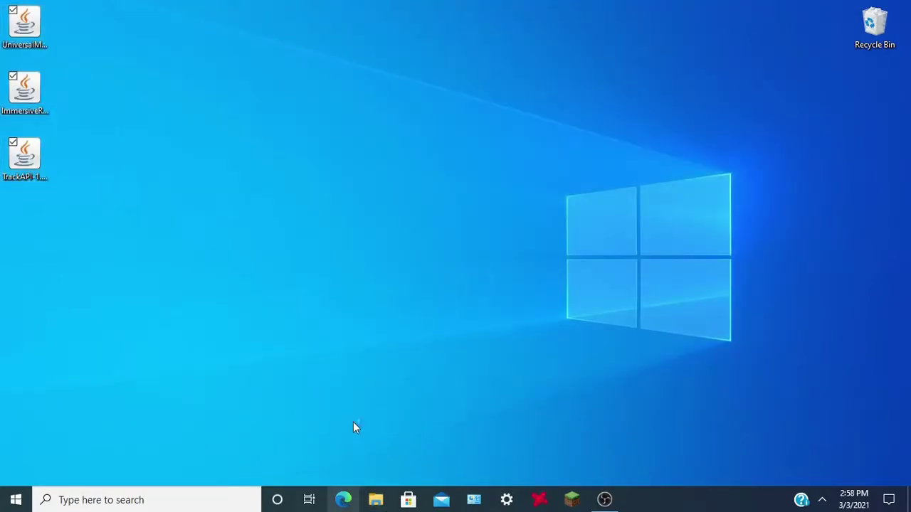
Step: Download and keep the Forge 1.16.4-35.1.37 installer from files.minecraftforge.net, then close Edge
text(files)
key(Return)
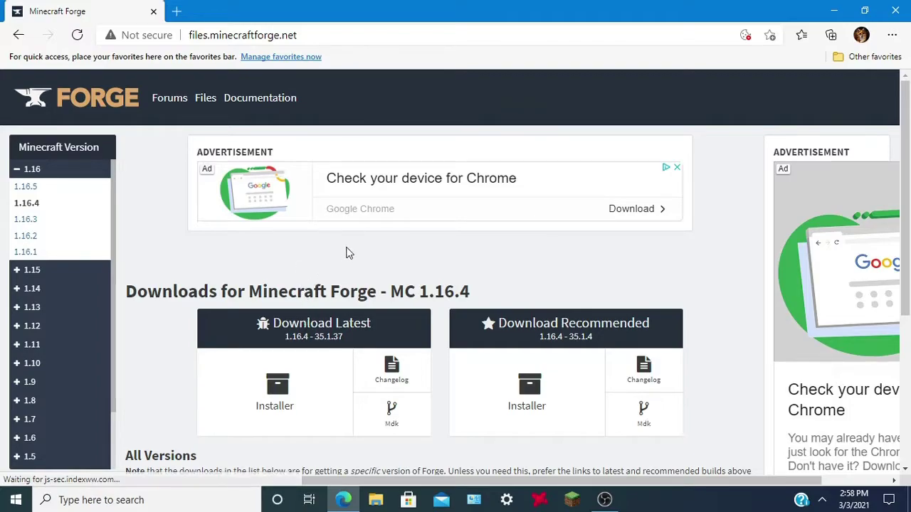
click(312, 378)
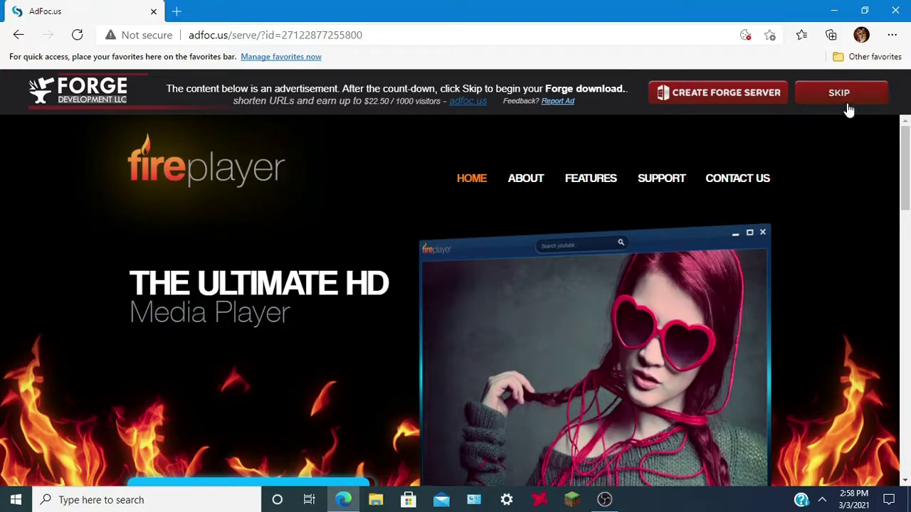
click(851, 102)
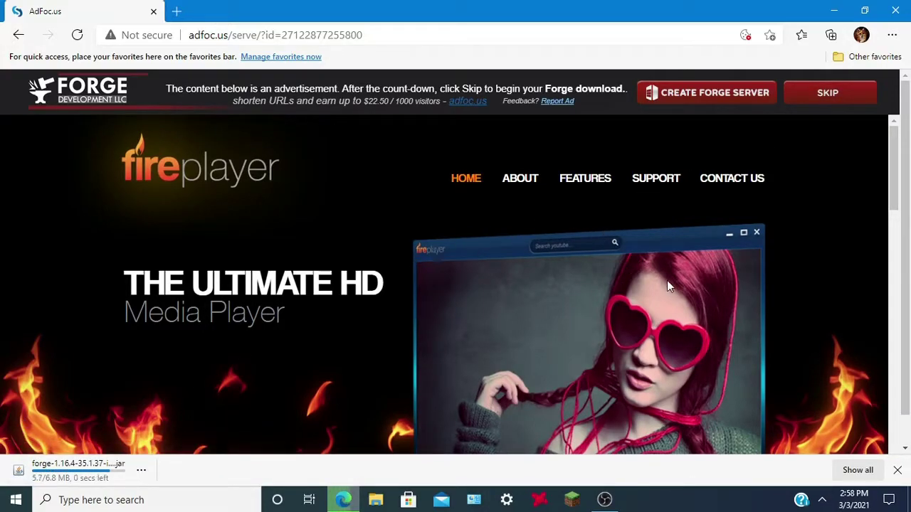
click(216, 469)
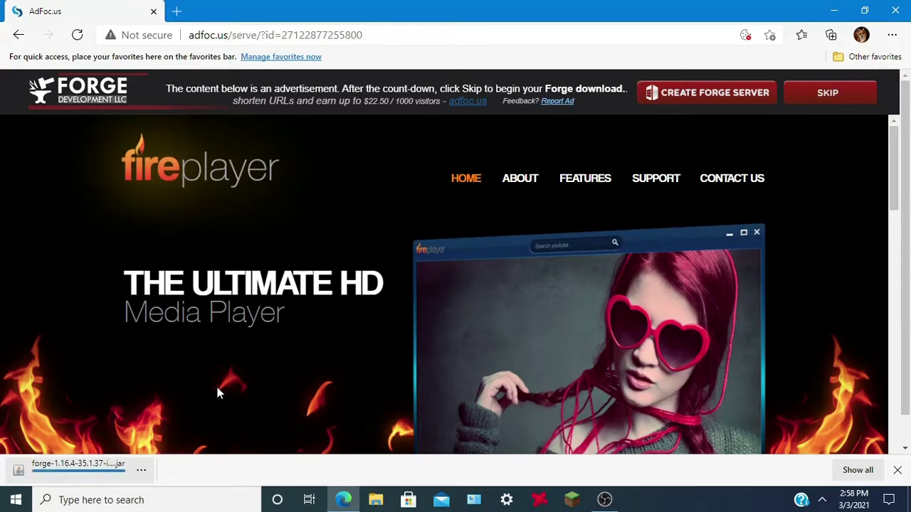
click(895, 11)
click(374, 501)
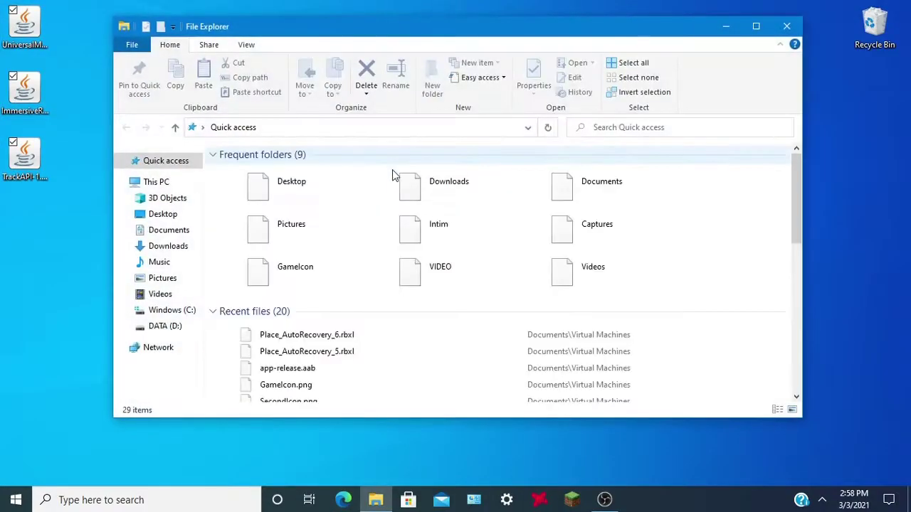
Step: Move the Forge installer jar from Downloads onto the desktop
click(399, 180)
double_click(399, 179)
drag(299, 189, 10, 213)
click(786, 27)
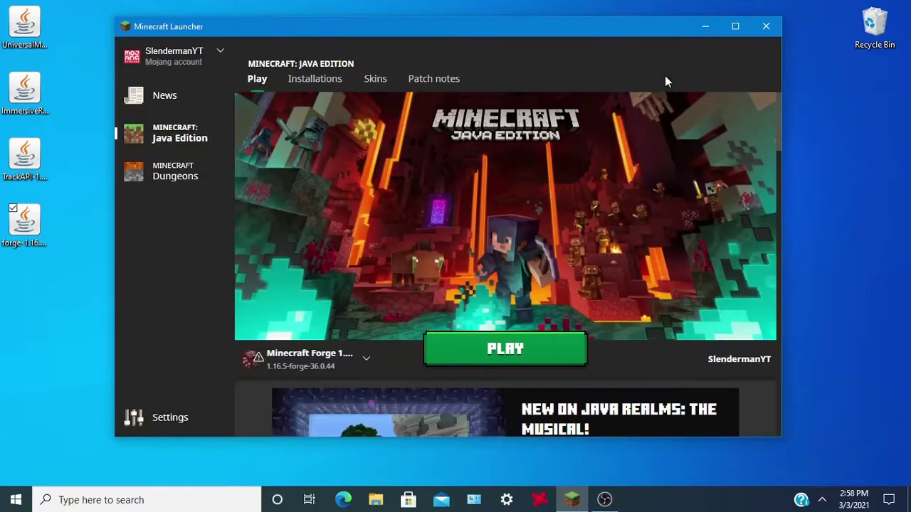
Step: Start a new installation named 'Minecraft 1.16.4' on release 1.16.4 with the emerald block icon
click(314, 76)
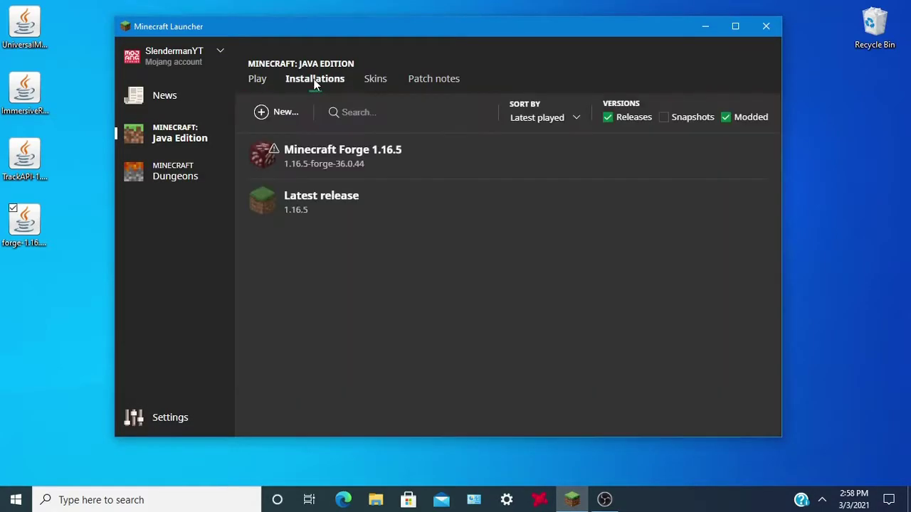
click(273, 111)
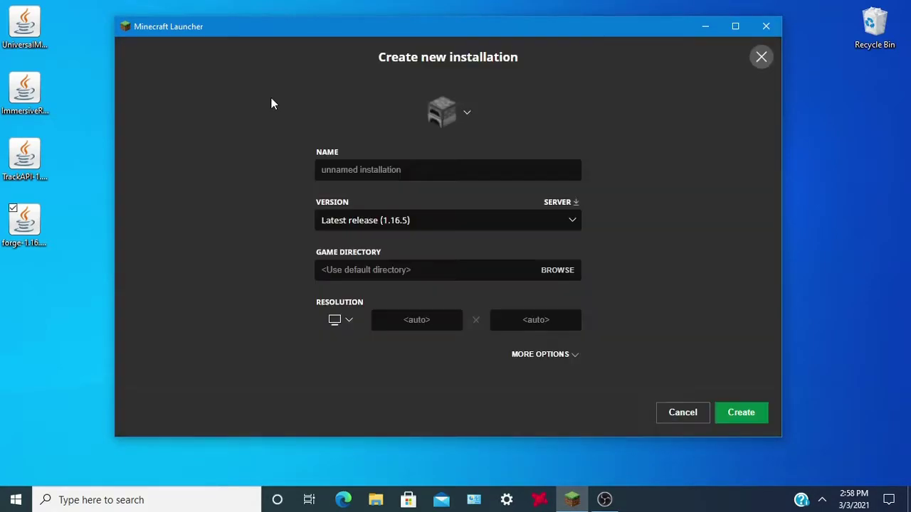
click(395, 222)
click(377, 281)
click(390, 170)
text(M)
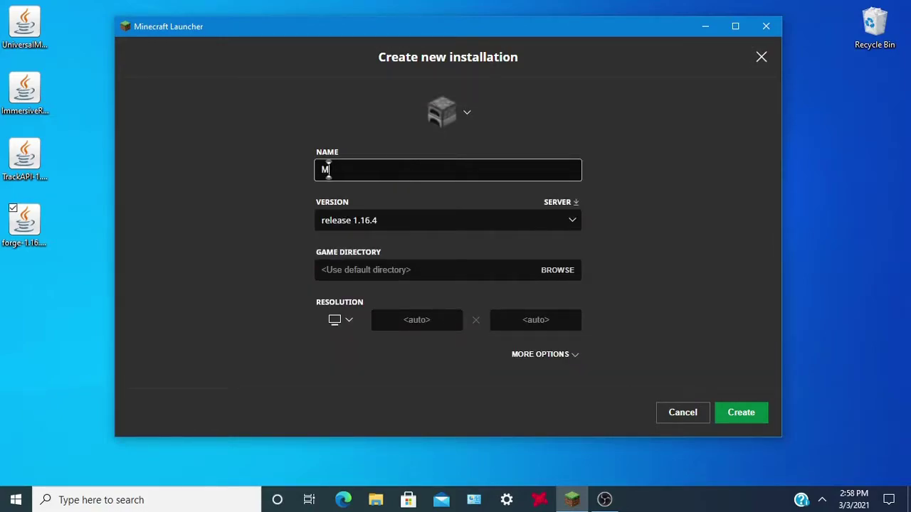
text(inecraft 1.16.4)
click(441, 112)
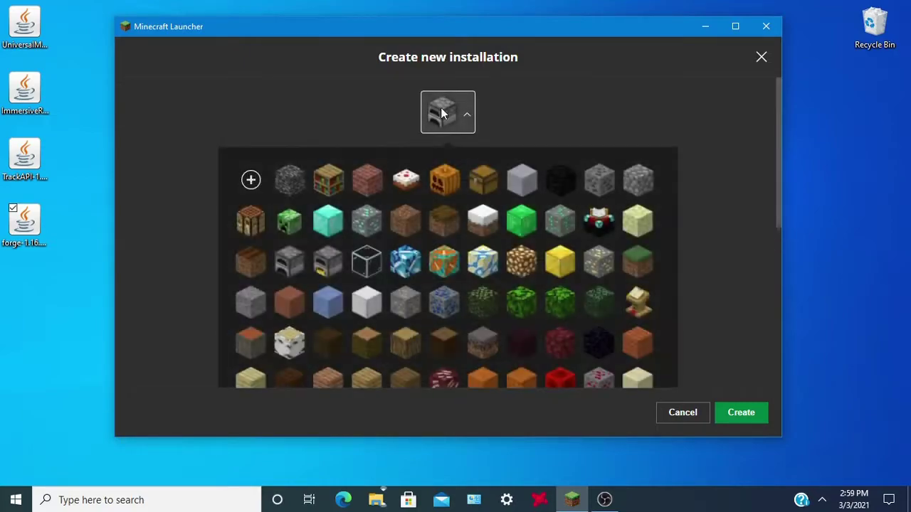
click(528, 225)
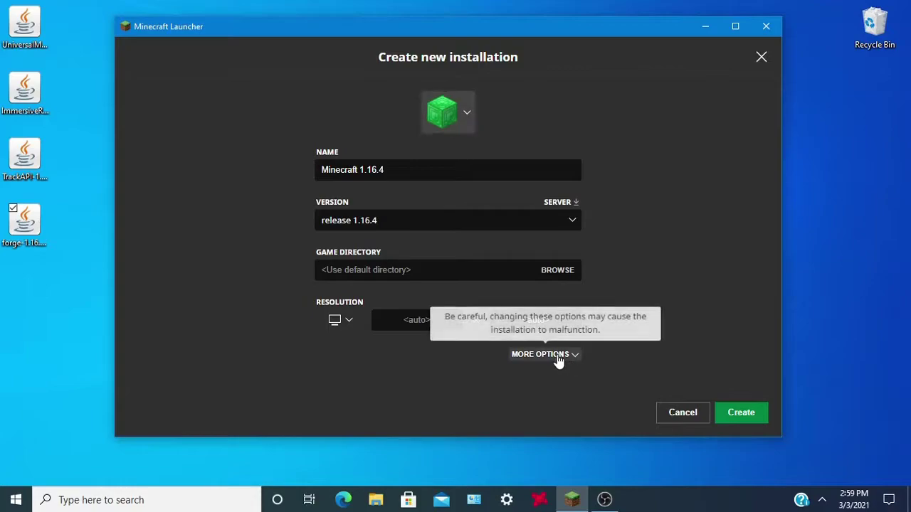
Step: Set the Java memory argument to -Xmx4G and create the installation
click(558, 356)
key(BackSpace)
text(4)
right_click(346, 364)
click(629, 280)
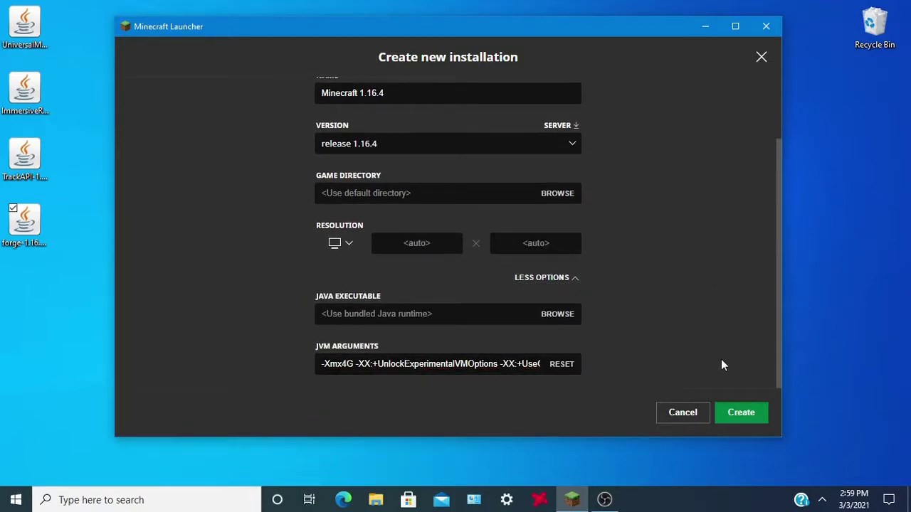
click(741, 412)
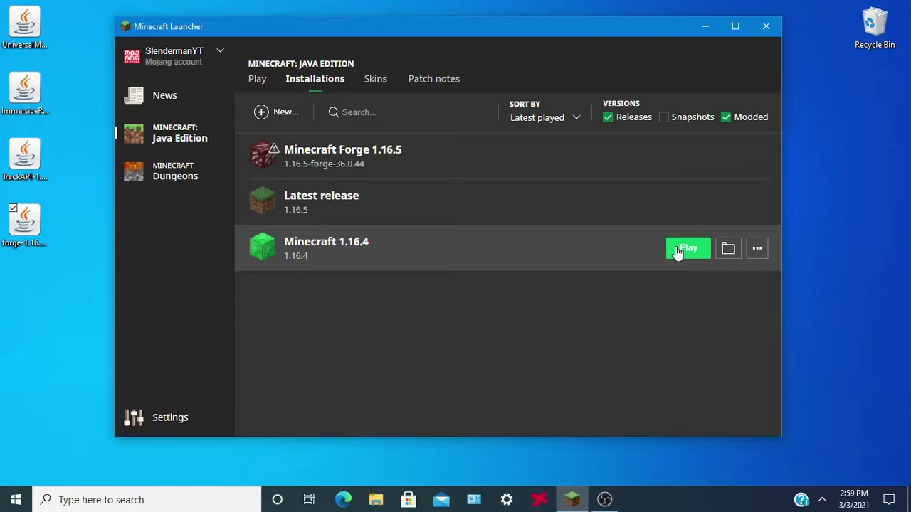
Step: Launch the Minecraft 1.16.4 installation to its title screen, then quit the game
click(683, 255)
click(688, 249)
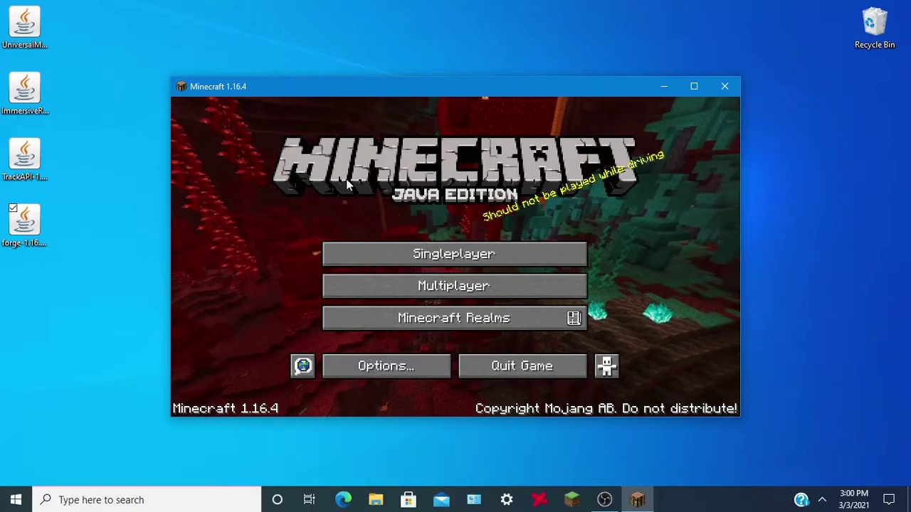
click(569, 363)
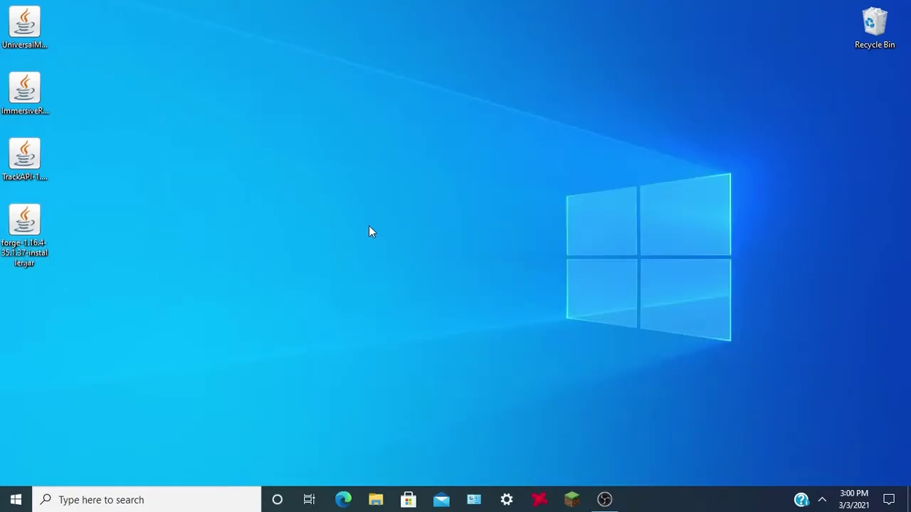
Step: Open %appdata%\.minecraft\mods and move the OptiFine jar out to the desktop
key(super+r)
click(127, 414)
double_click(133, 417)
click(126, 459)
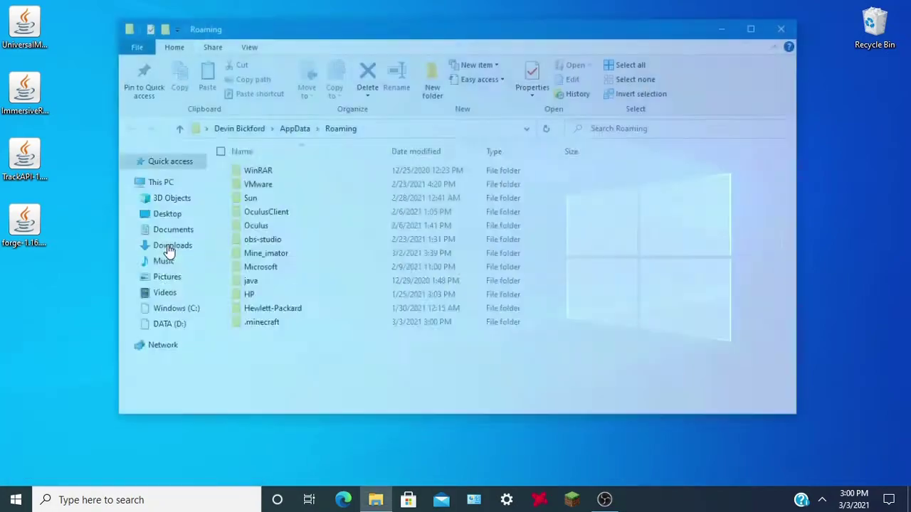
double_click(256, 321)
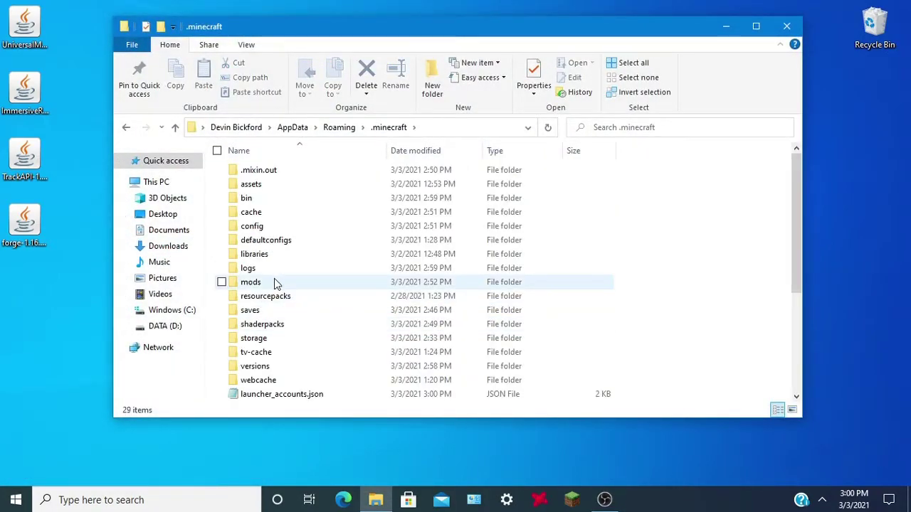
click(275, 281)
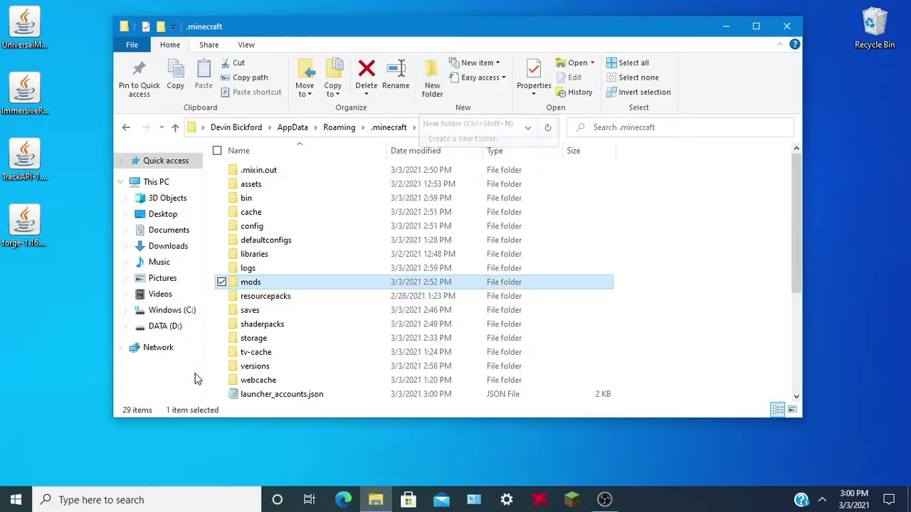
double_click(273, 287)
drag(305, 255, 895, 432)
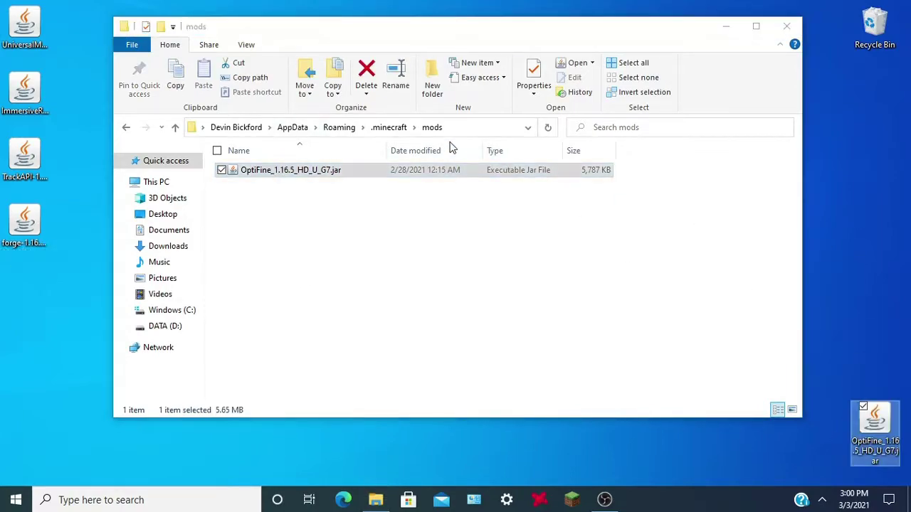
Step: Move the UniversalModCore, ImmersiveRailroading and TrackAPI jars from the desktop into mods
click(388, 127)
drag(292, 282, 264, 281)
double_click(263, 284)
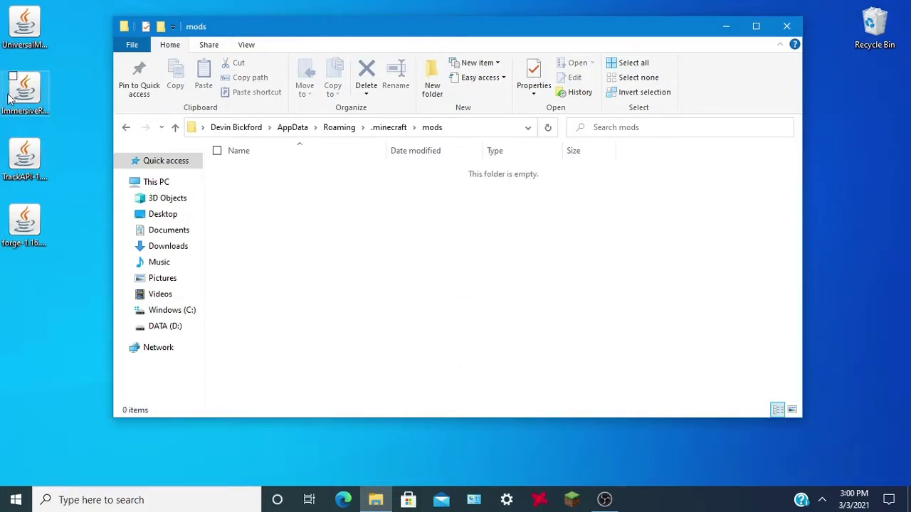
click(25, 29)
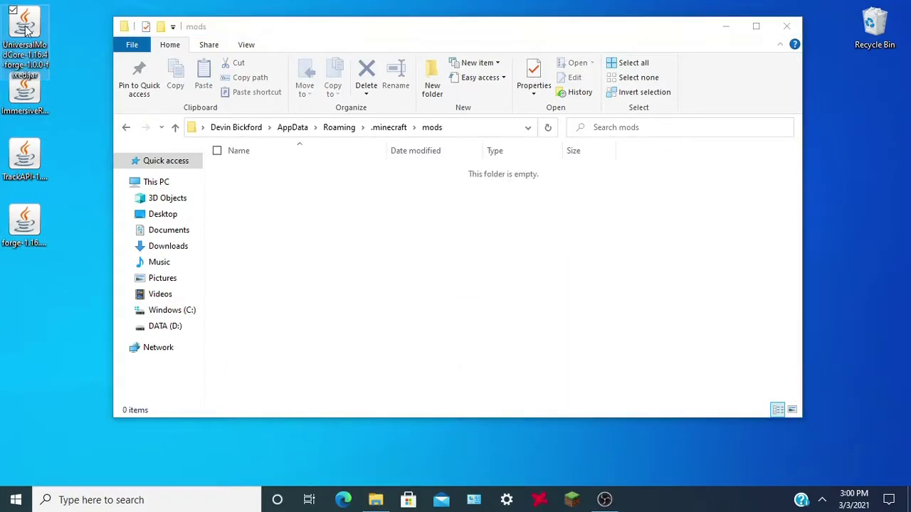
ctrl+click(22, 109)
ctrl+click(25, 156)
drag(25, 32, 480, 260)
drag(25, 217, 29, 32)
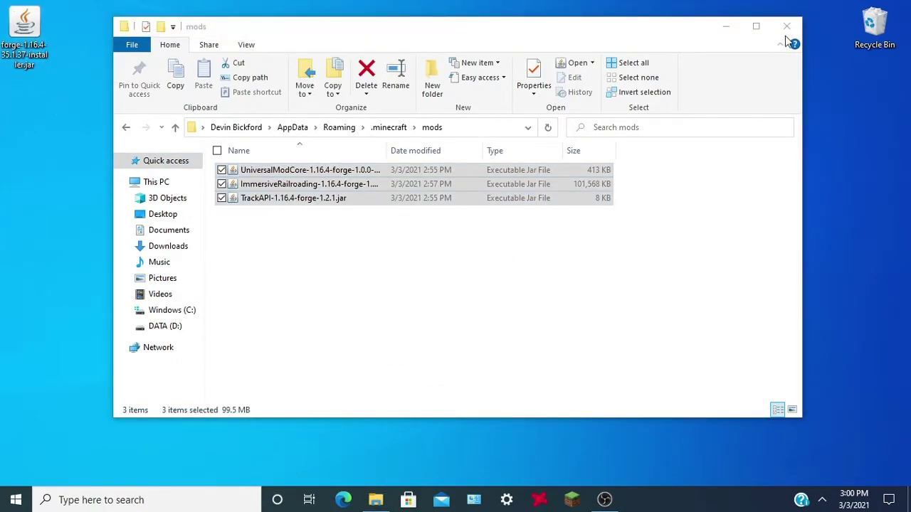
click(787, 26)
Step: Install the Forge 1.16.4-forge-35.1.37 client, then select the leftover installer files on the desktop
double_click(43, 27)
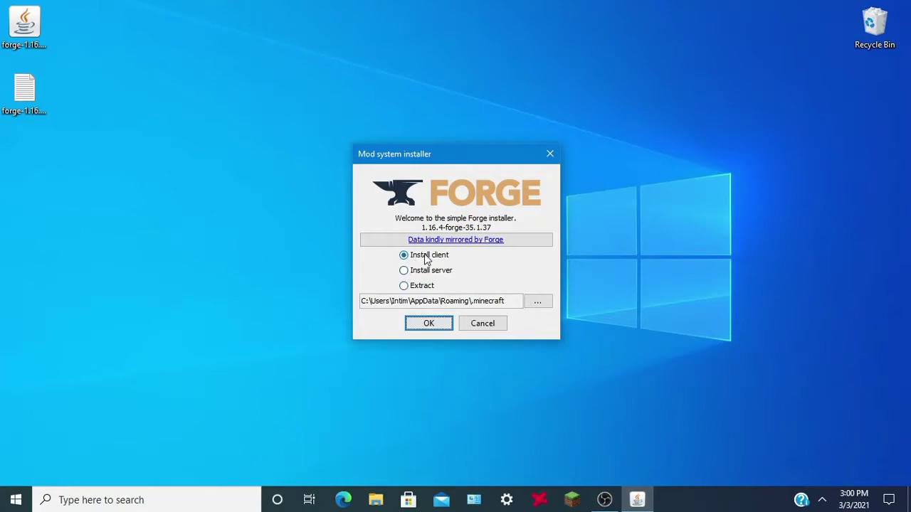
drag(434, 156, 442, 92)
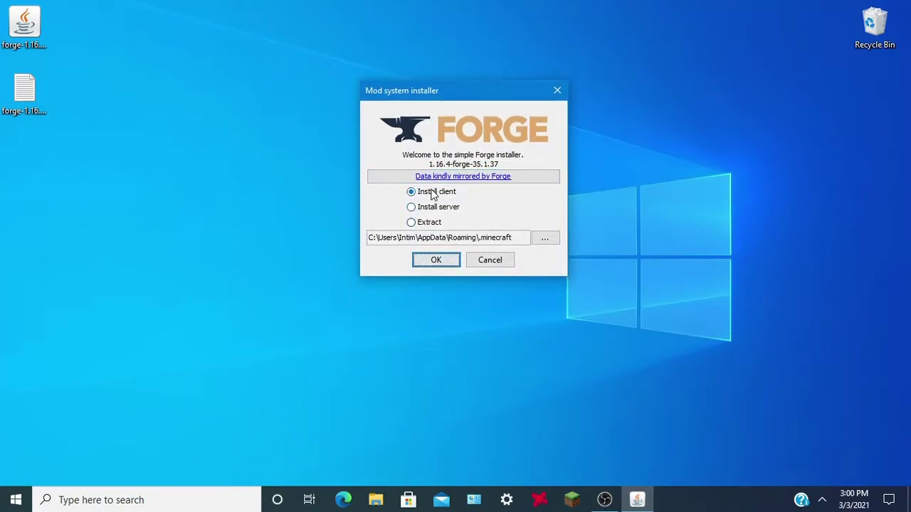
click(434, 259)
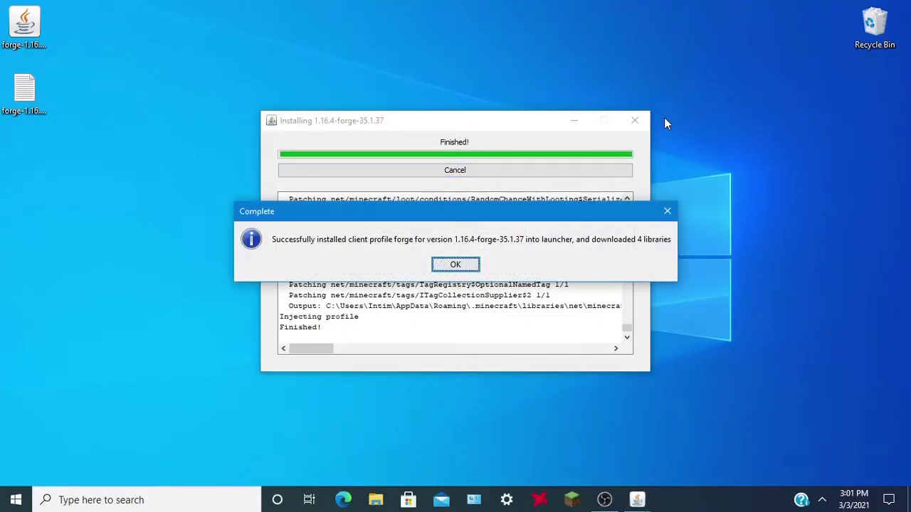
click(448, 265)
drag(142, 177, 875, 25)
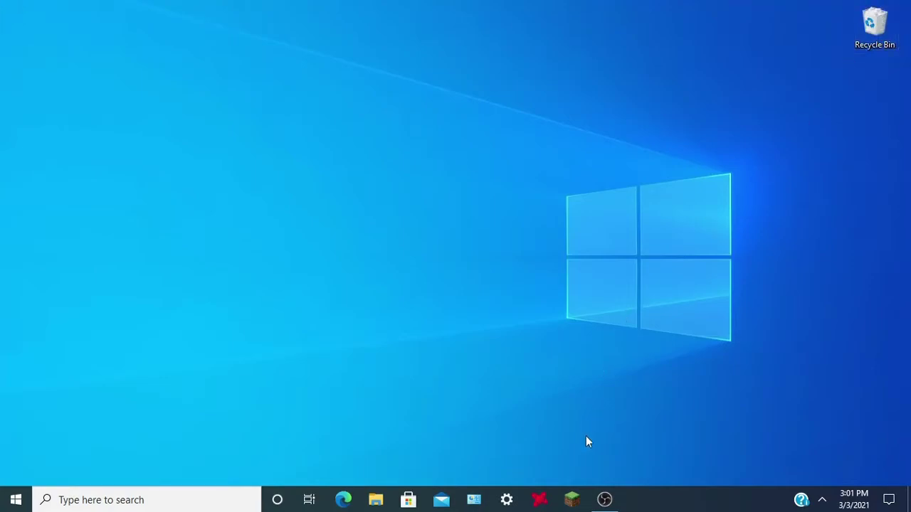
Step: Start Minecraft Launcher and look over the Forge installation's settings without changing them
click(573, 500)
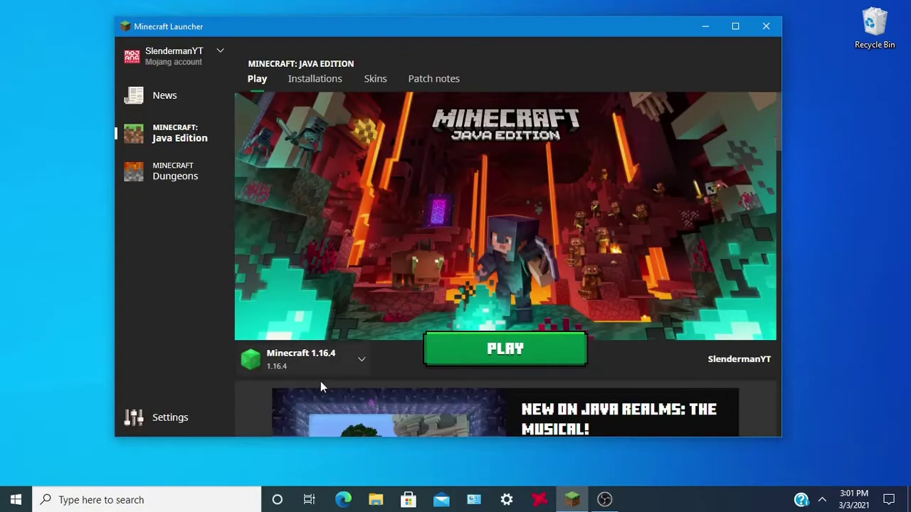
click(316, 354)
click(325, 293)
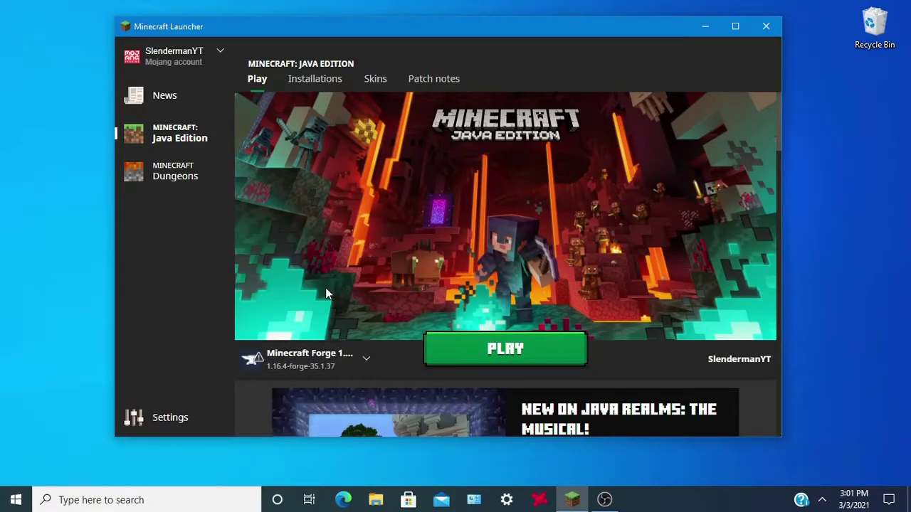
click(311, 78)
click(398, 196)
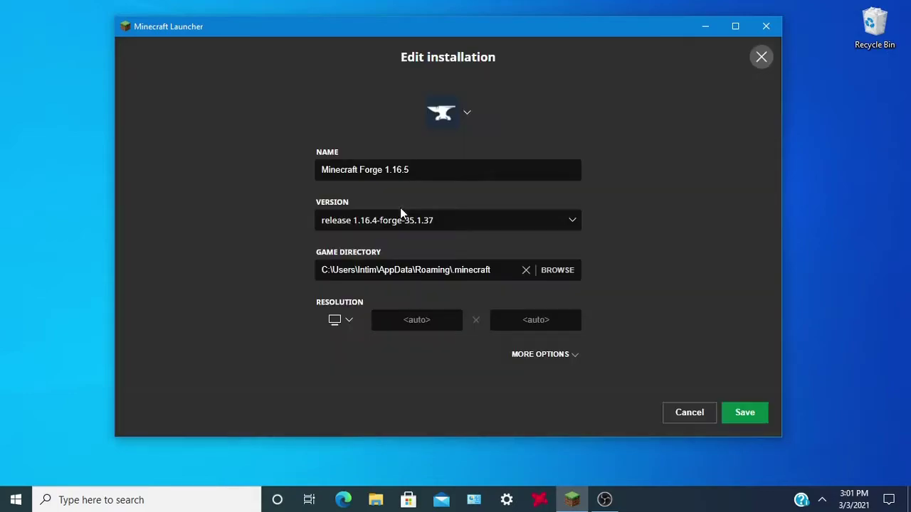
click(666, 408)
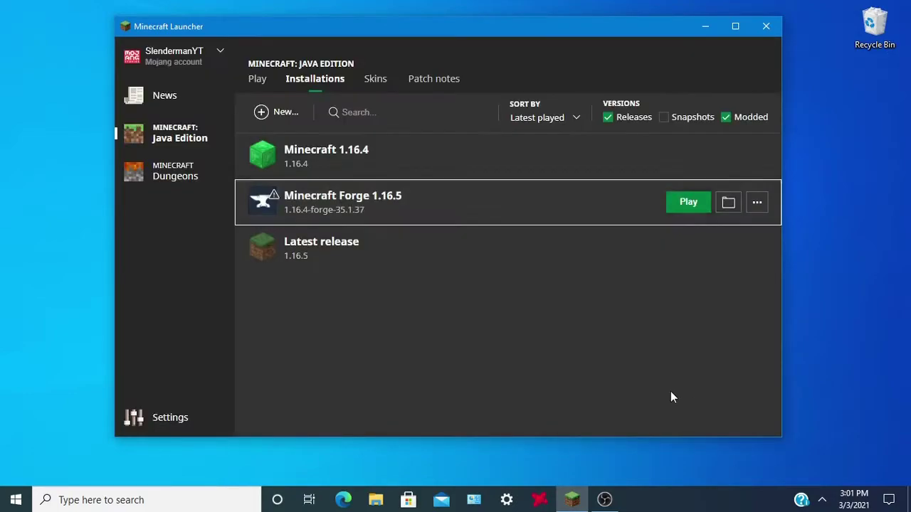
Step: Begin a new installation with version 1.16.4-forge-35.1.37, then abandon it
click(281, 112)
click(387, 216)
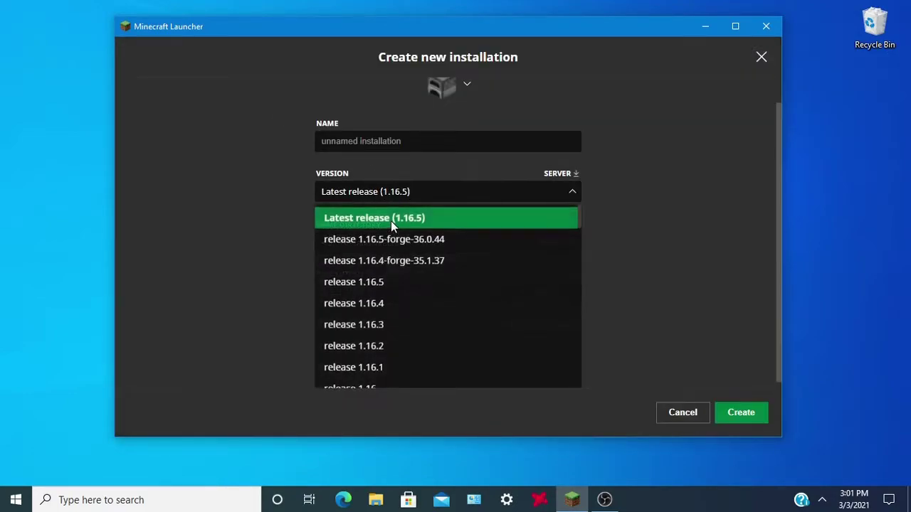
click(400, 264)
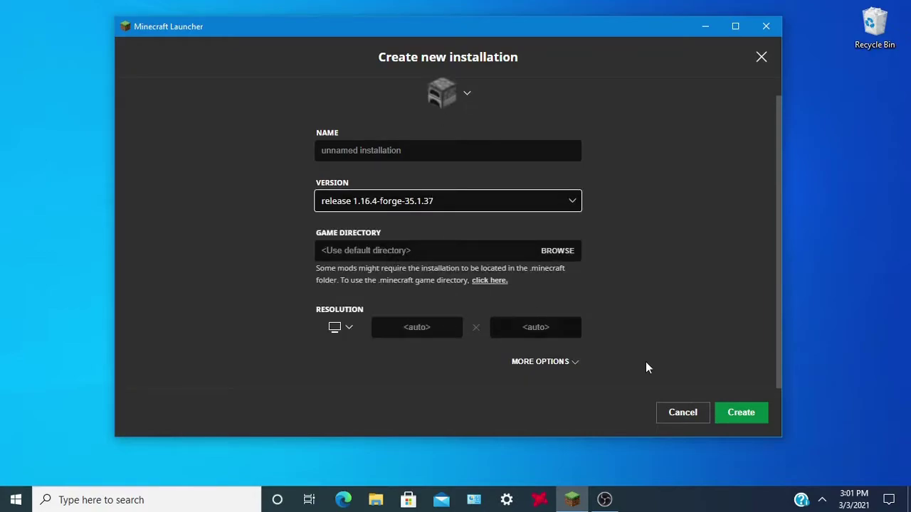
click(694, 412)
Step: Rename the Forge installation to 'Minecraft Forge 1.16.4' and give it the TNT block icon
click(433, 186)
click(409, 169)
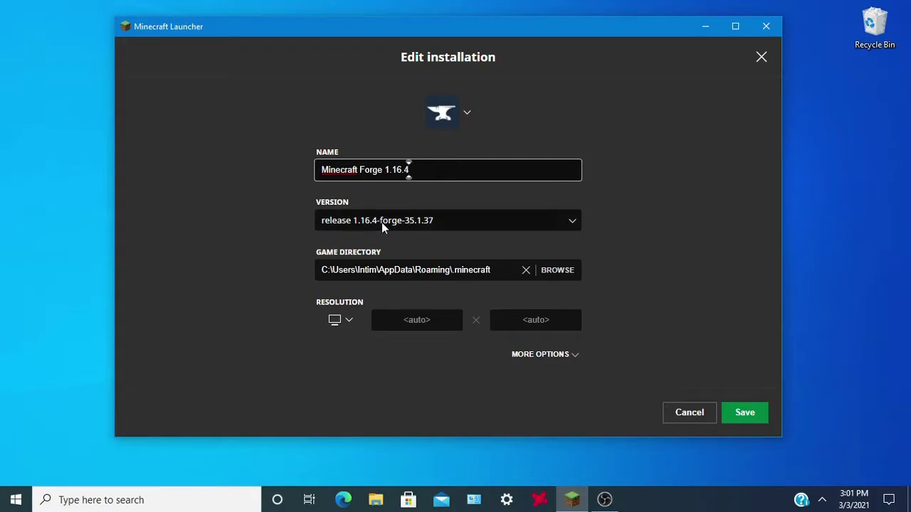
click(445, 113)
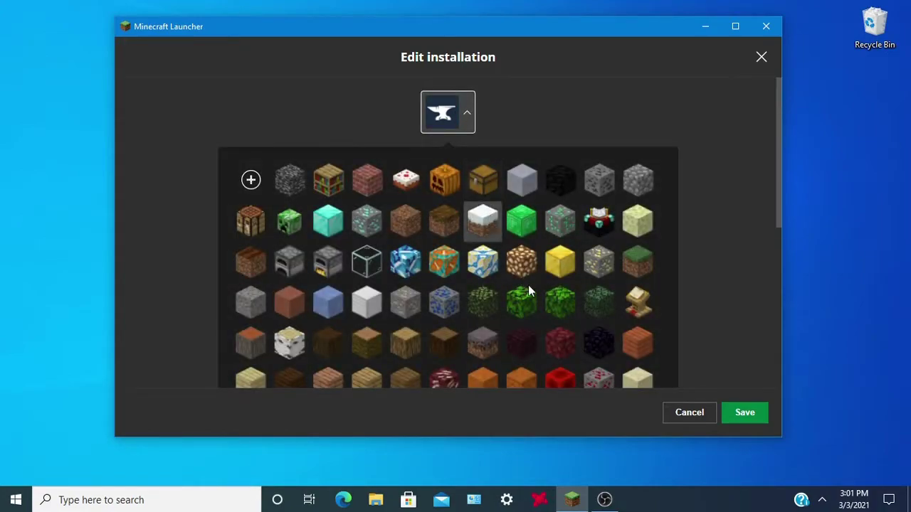
scroll(516, 312, down, 3)
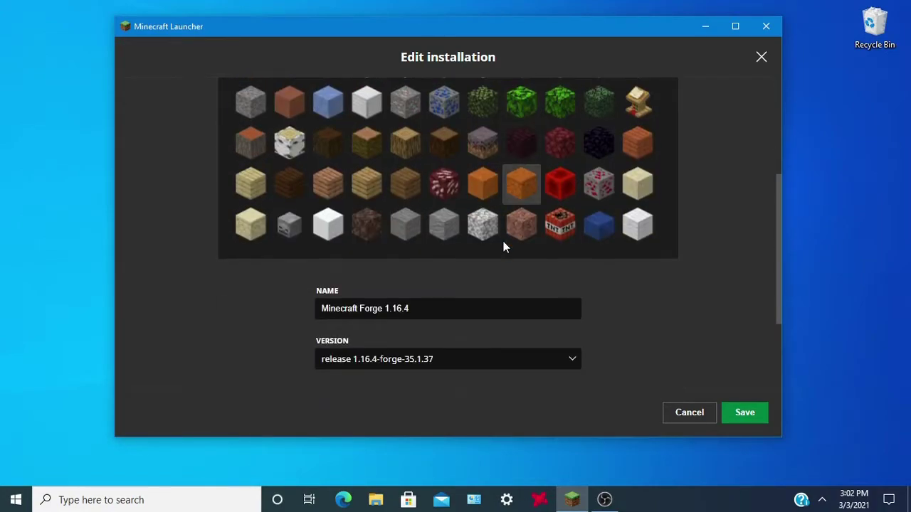
click(561, 225)
click(542, 356)
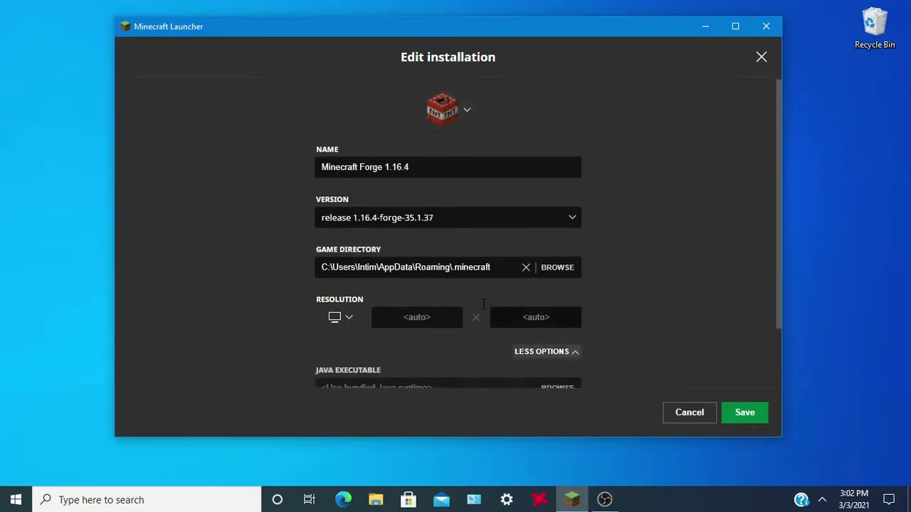
Step: Save the renamed Forge installation and launch it, accepting the modded-game risk warning
click(744, 413)
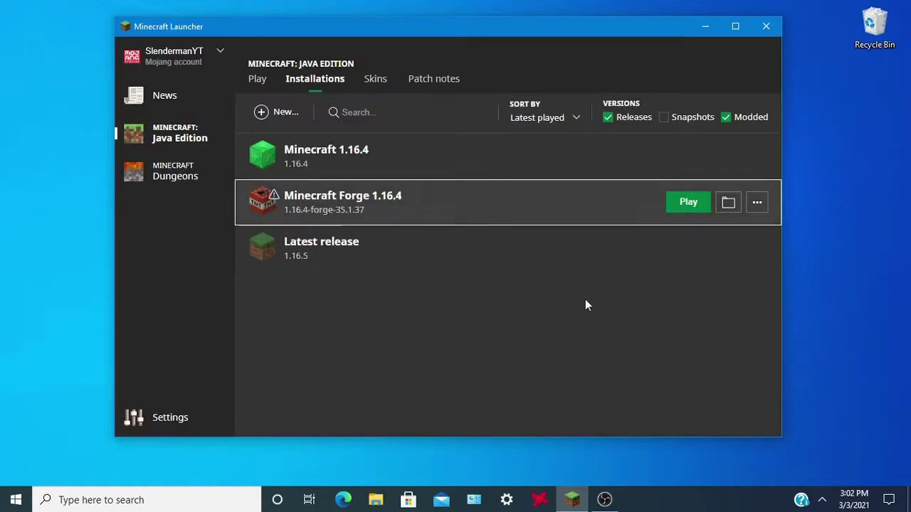
click(689, 206)
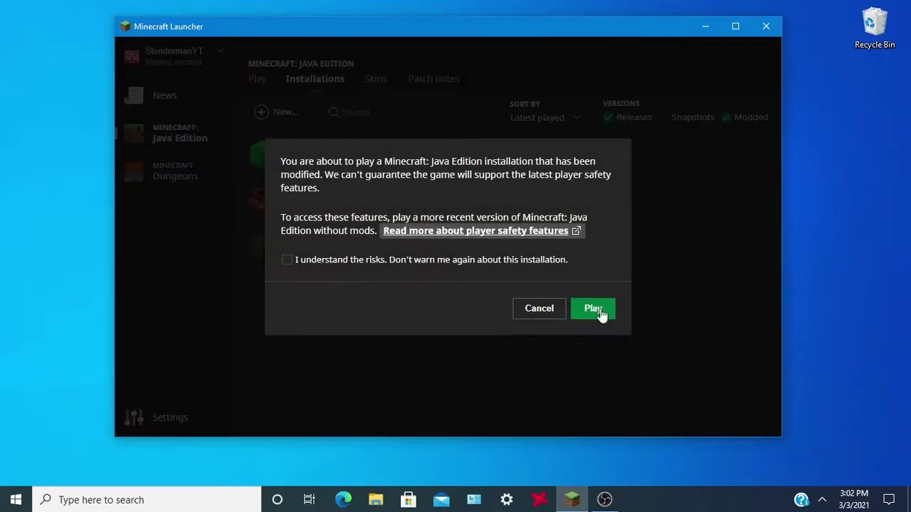
click(517, 262)
click(594, 313)
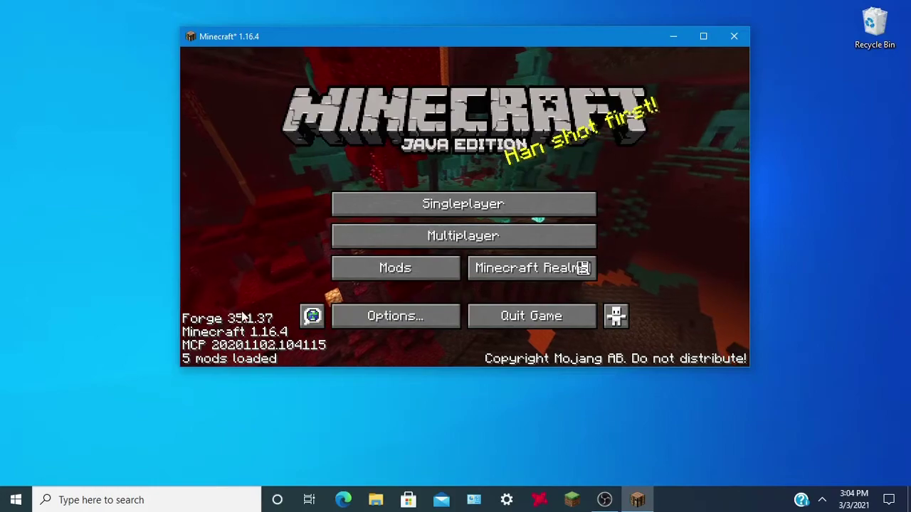
Step: Check the loaded mods: Minecraft, TrackAPI, Immersive Railroading and Universal Mod Core
click(360, 262)
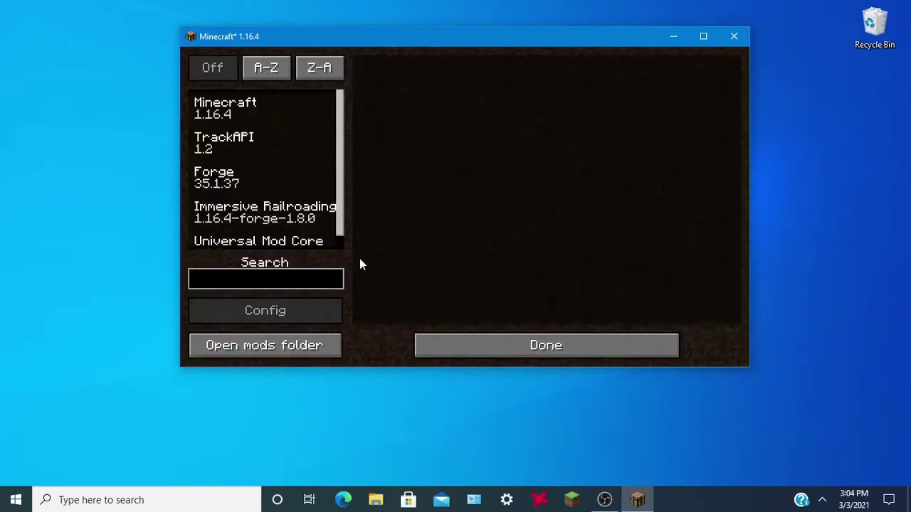
click(270, 108)
click(263, 142)
click(269, 212)
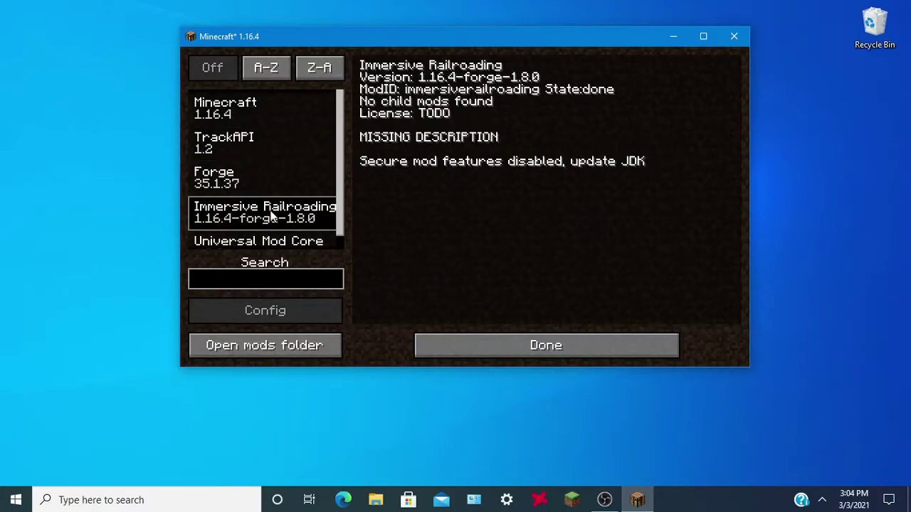
scroll(277, 204, down, 1)
click(264, 231)
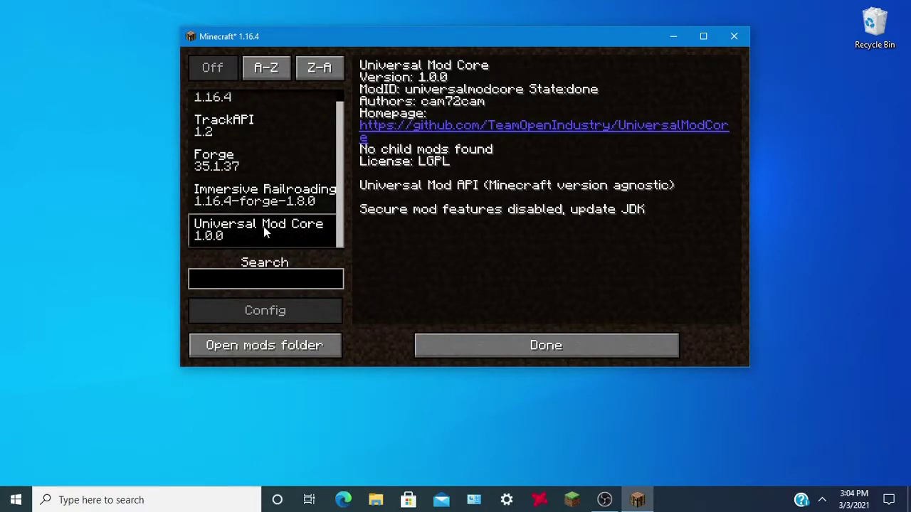
click(523, 335)
Step: View the Video Settings under Options, then return to the title screen
click(444, 320)
click(391, 206)
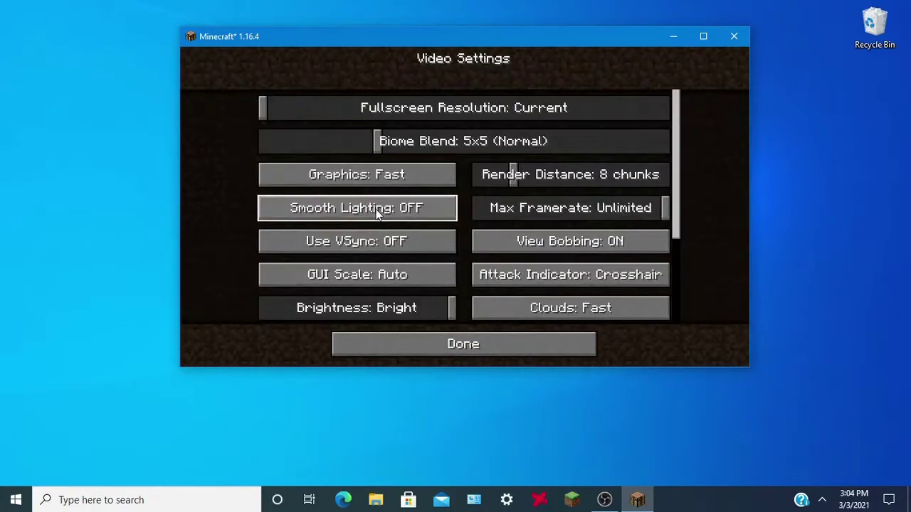
click(498, 348)
click(492, 344)
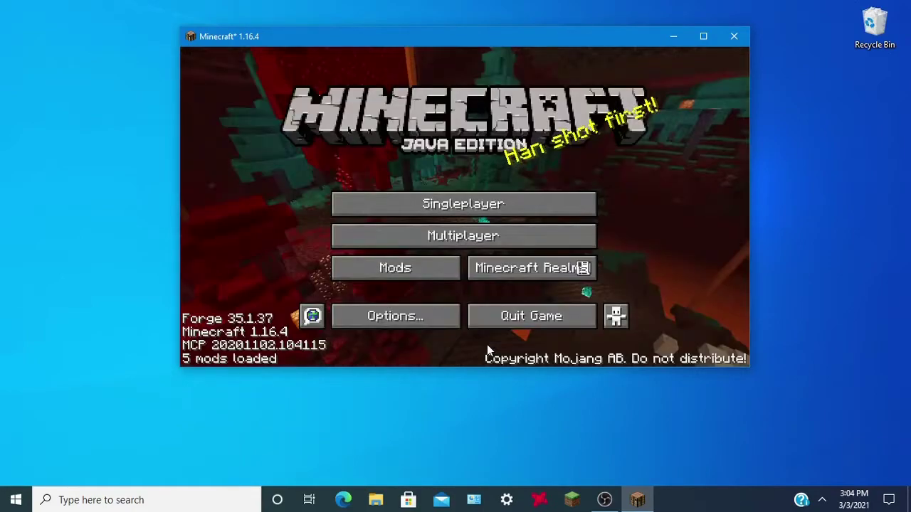
Step: Delete the old 'New World' singleplayer save
click(470, 212)
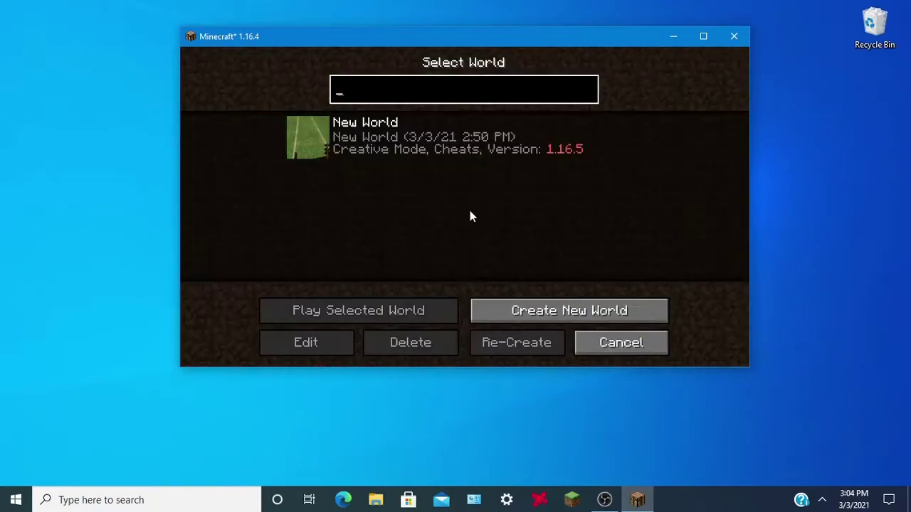
click(433, 135)
click(422, 340)
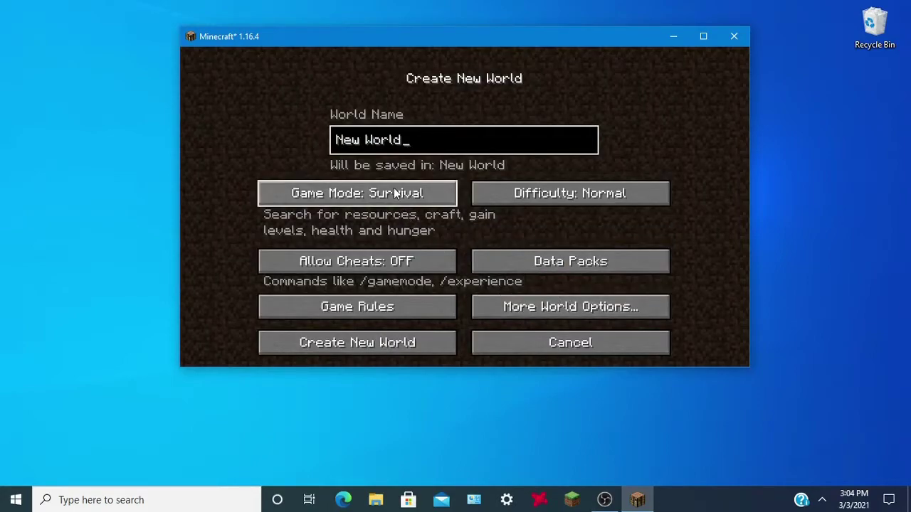
Step: Create and enter a new world in Creative game mode
click(394, 191)
click(394, 190)
click(419, 321)
scroll(481, 253, down, 1)
click(403, 349)
click(534, 306)
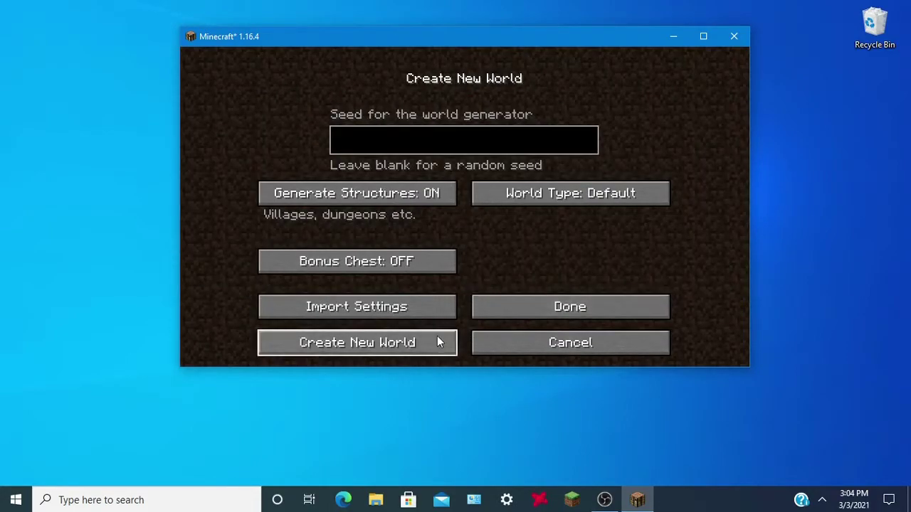
click(439, 343)
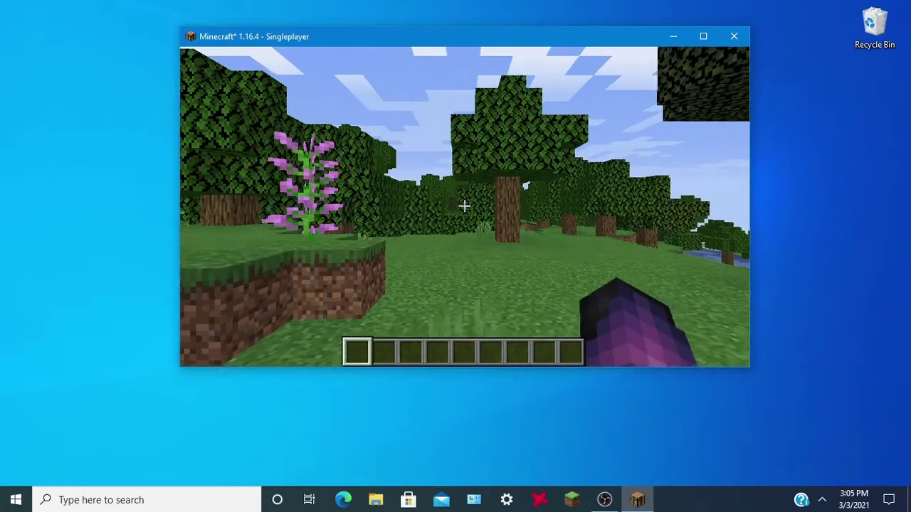
Step: Bring up the creative item inventory in the new world
mouse_move(464, 206)
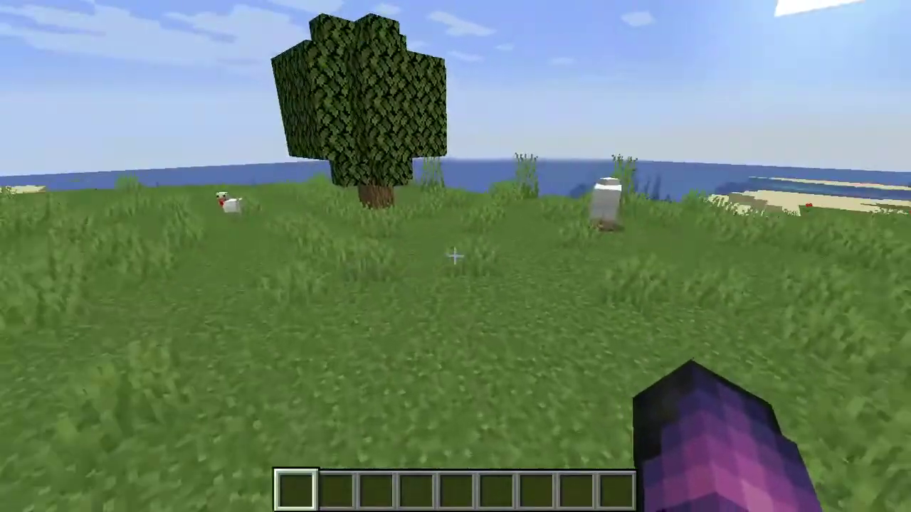
key(e)
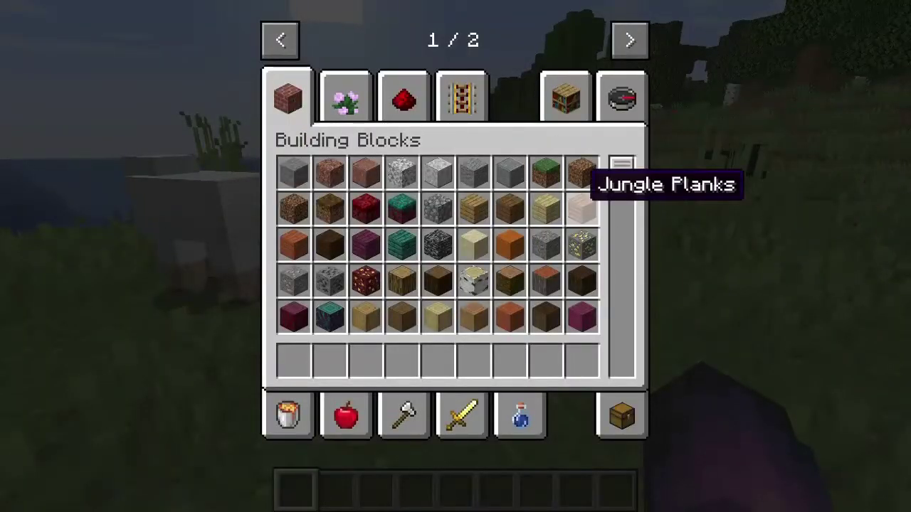
key(e)
key(Escape)
key(Escape)
key(e)
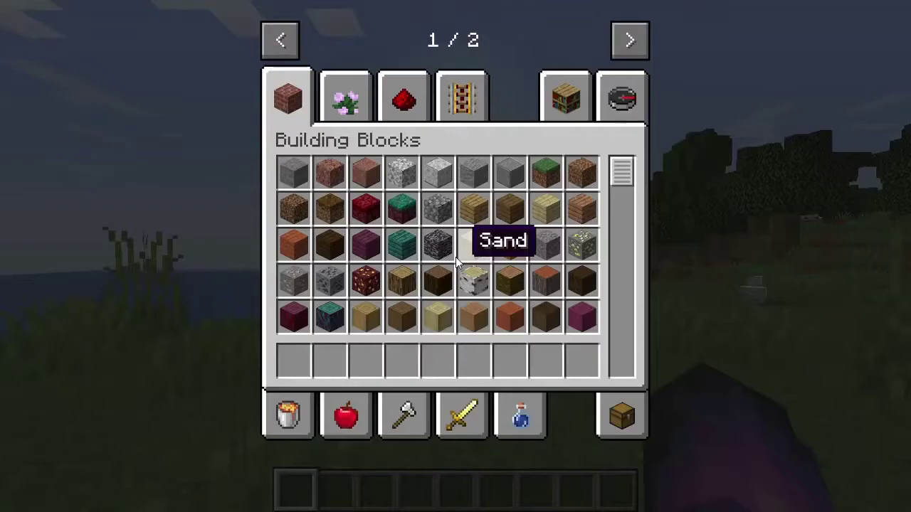
Step: Put the Rail & Tie Car from Immersive Railroading's Stock items into the hotbar
click(630, 40)
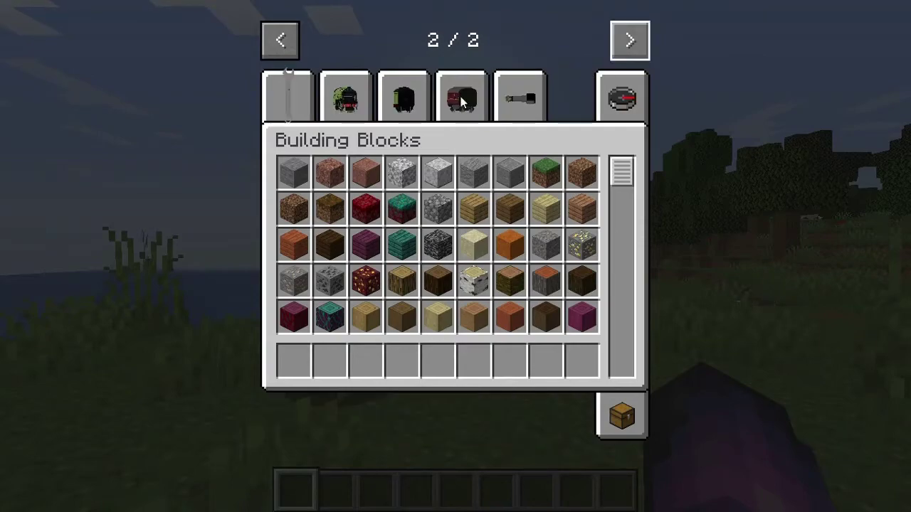
click(276, 89)
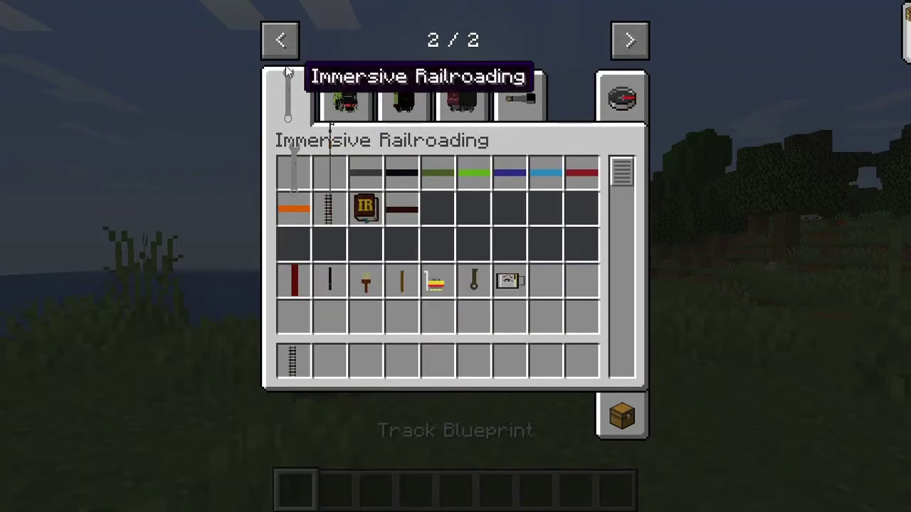
click(470, 81)
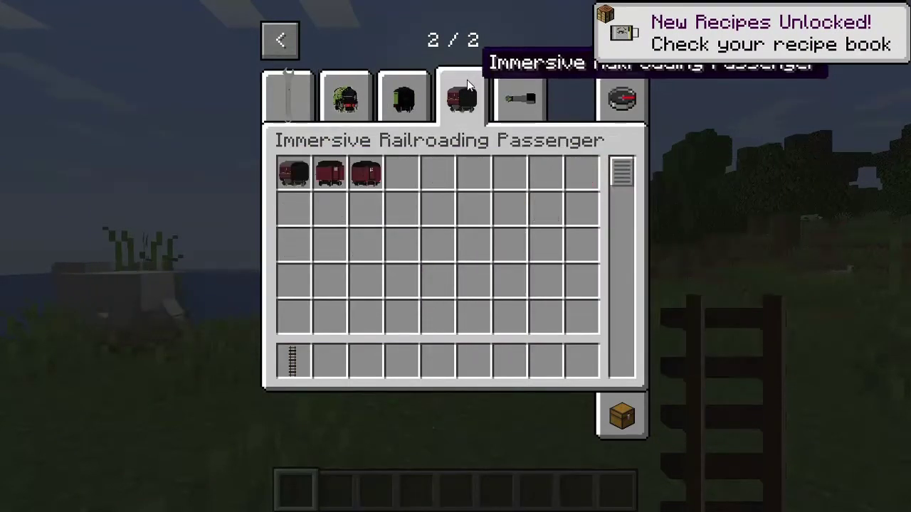
click(410, 103)
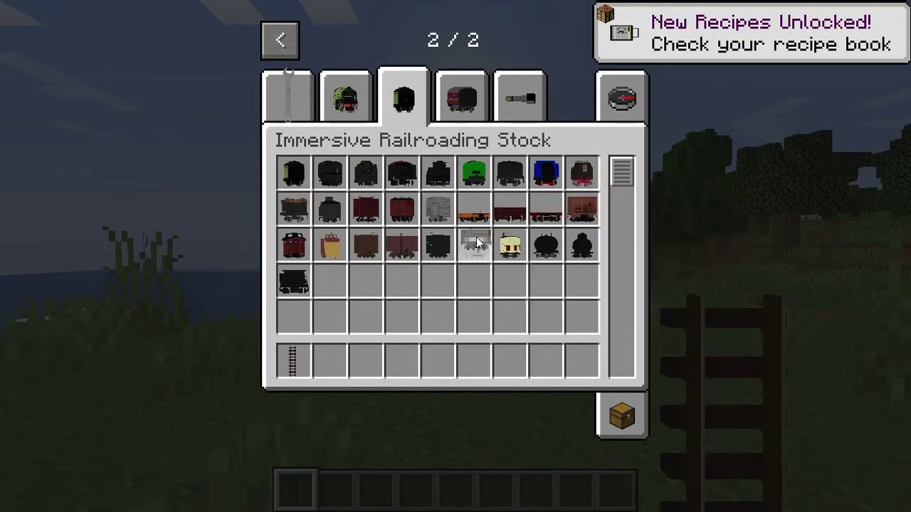
click(341, 378)
Step: Lay a long track across the grass with the Track Blueprint
key(e)
scroll(455, 257, down, 2)
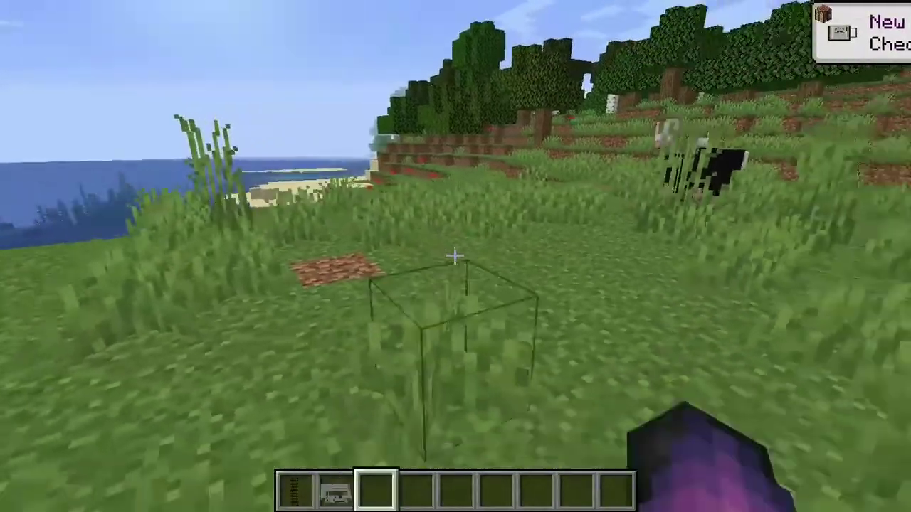
scroll(455, 256, up, 1)
scroll(456, 256, up, 1)
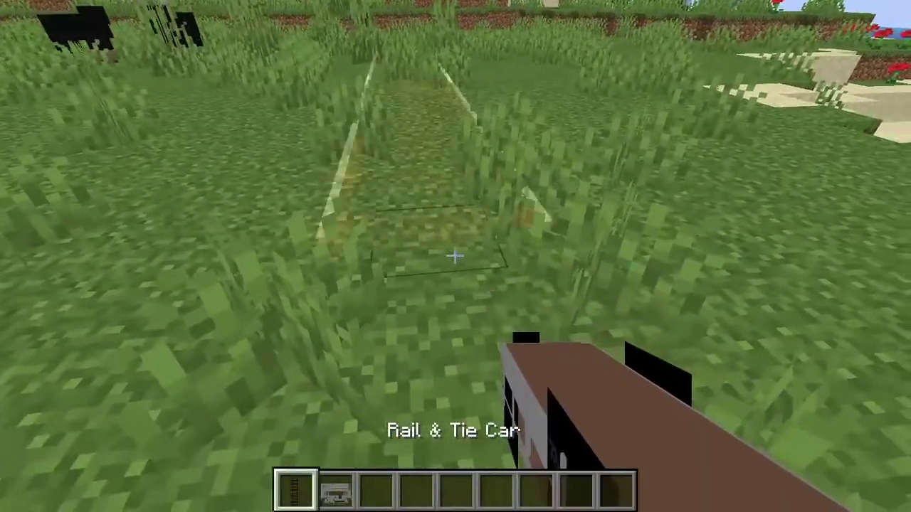
right_click(455, 255)
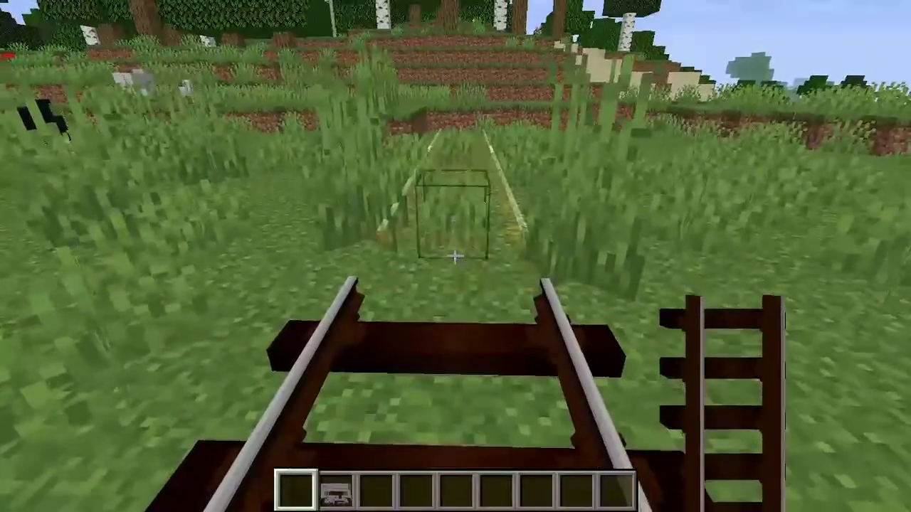
right_click(455, 254)
Step: Place the Rio Grande Rail & Tie Car on the track and view it, then reopen Immersive Railroading items
scroll(455, 254, down, 1)
right_click(456, 254)
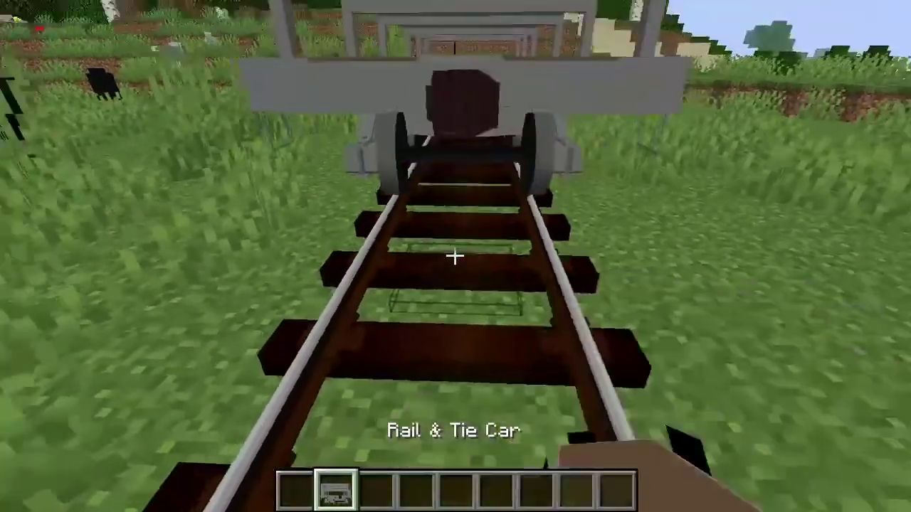
key(w)
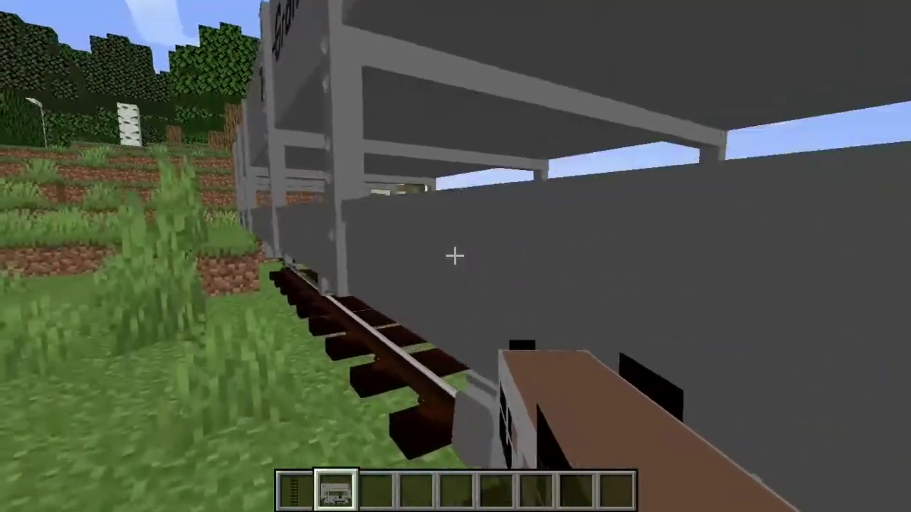
scroll(456, 254, down, 1)
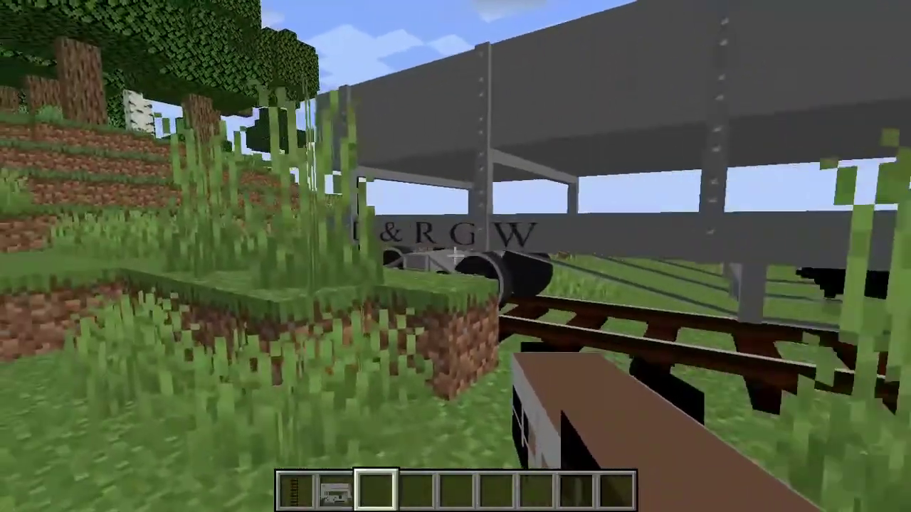
scroll(456, 255, up, 2)
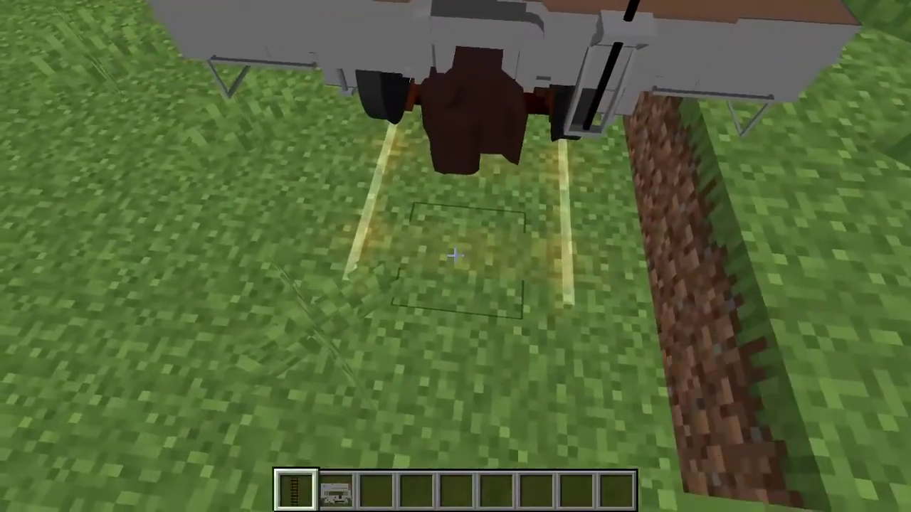
scroll(455, 255, down, 1)
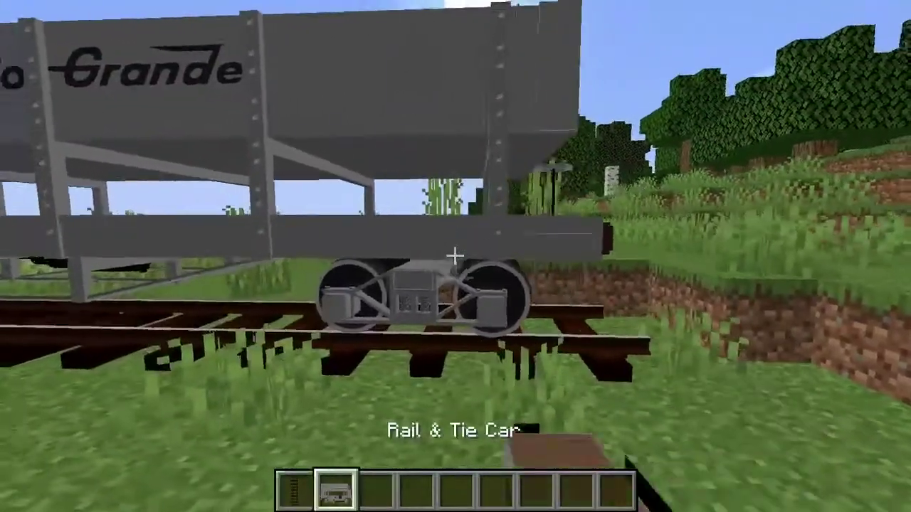
scroll(455, 255, down, 1)
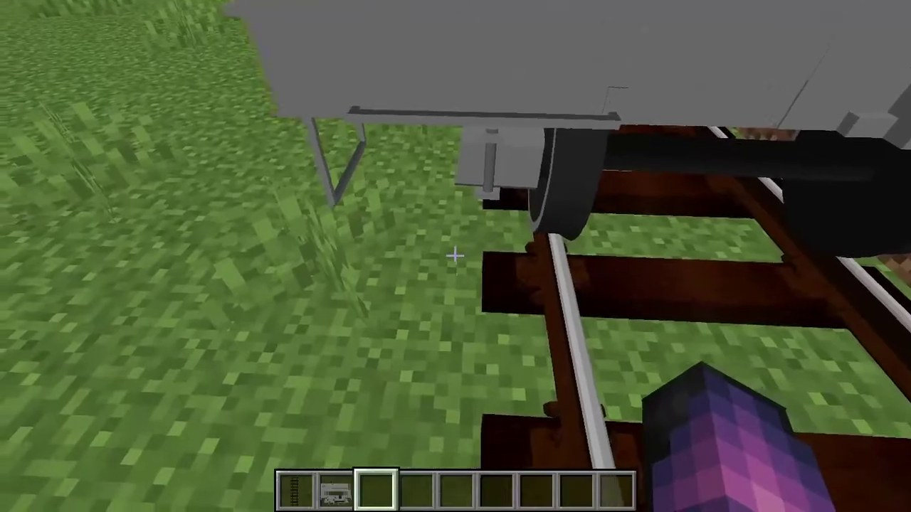
key(s)
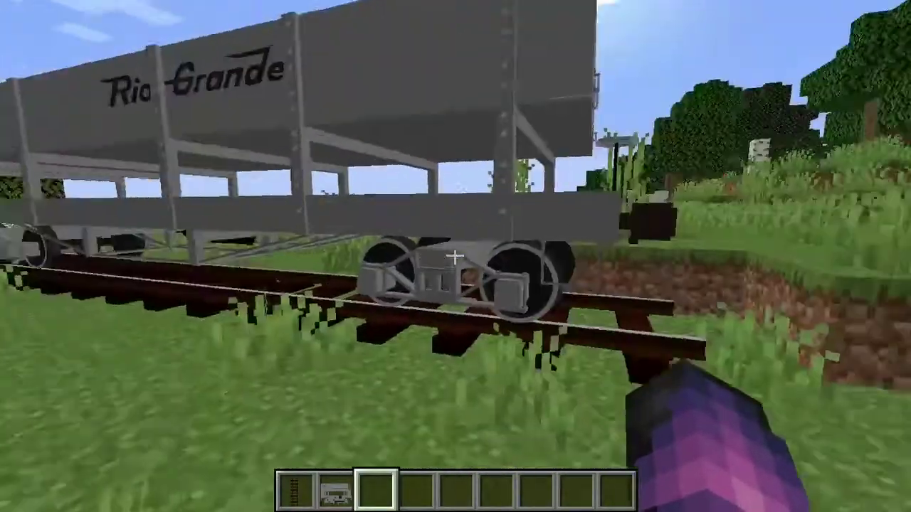
key(e)
click(274, 82)
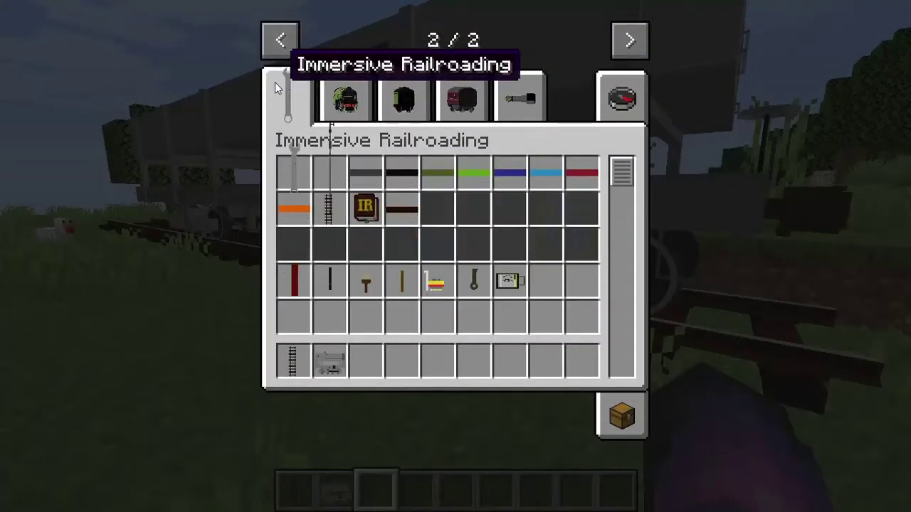